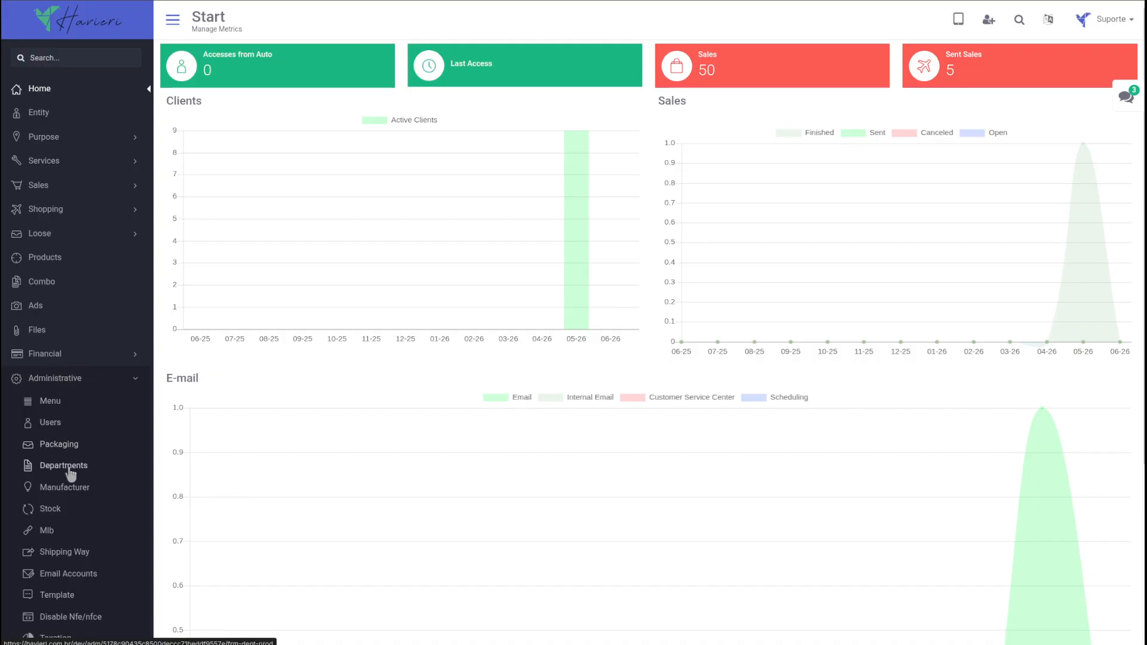
Open the shipping methods administration page and sort the list by shipping type, shipping method and posting
{"action": "left_click", "coordinate": [71, 553]}
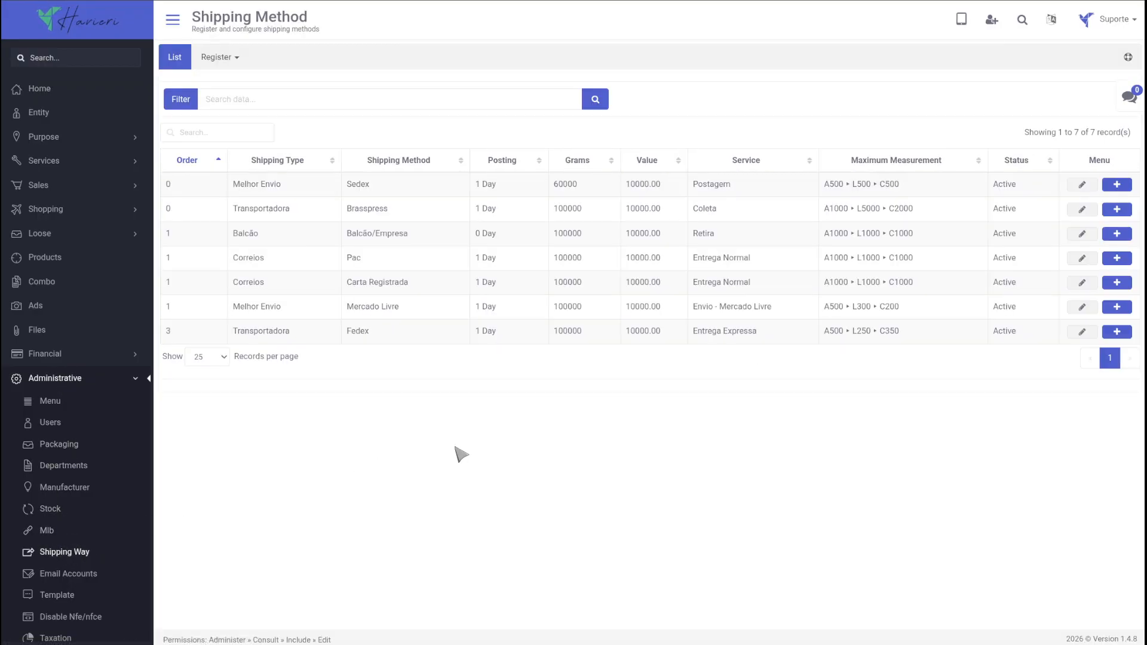
{"action": "left_click", "coordinate": [293, 166]}
{"action": "left_click", "coordinate": [399, 163]}
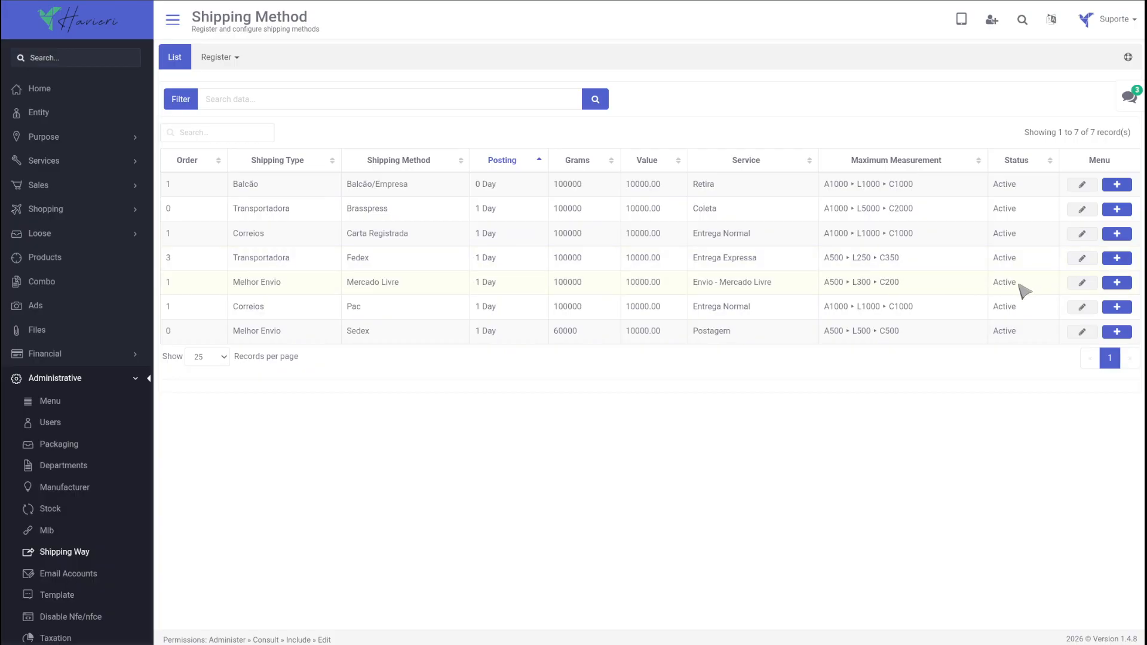
Delete both ZIP ranges of the Fedex shipping method and return to the shipping methods list
{"action": "left_click", "coordinate": [1117, 259]}
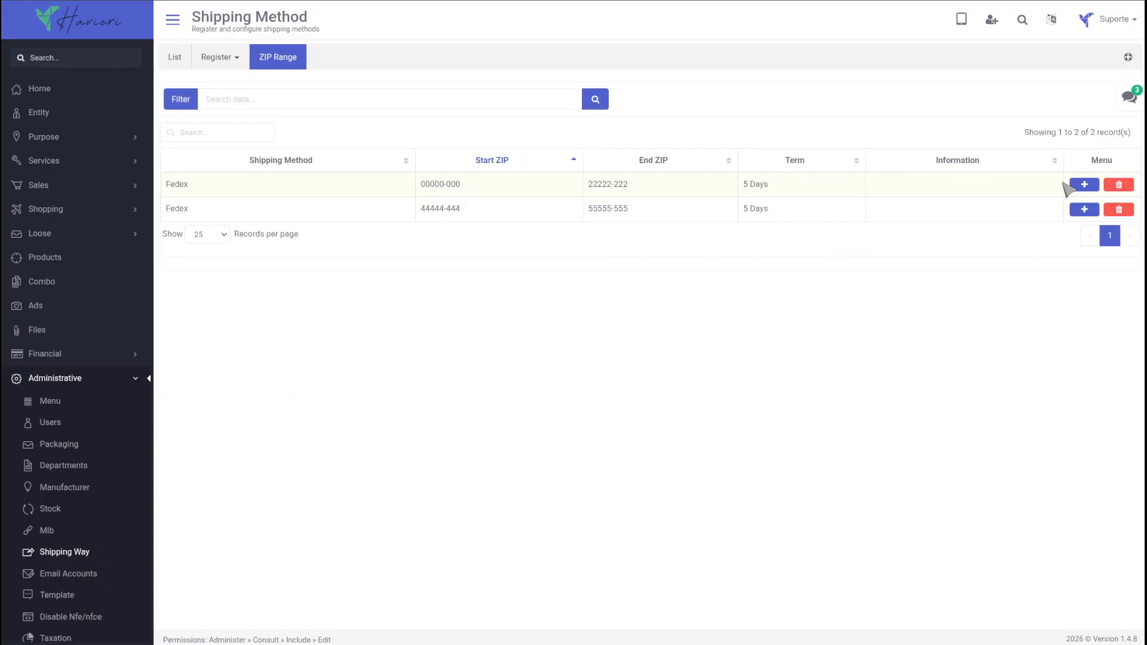
{"action": "left_click", "coordinate": [1119, 210]}
{"action": "left_click", "coordinate": [893, 191]}
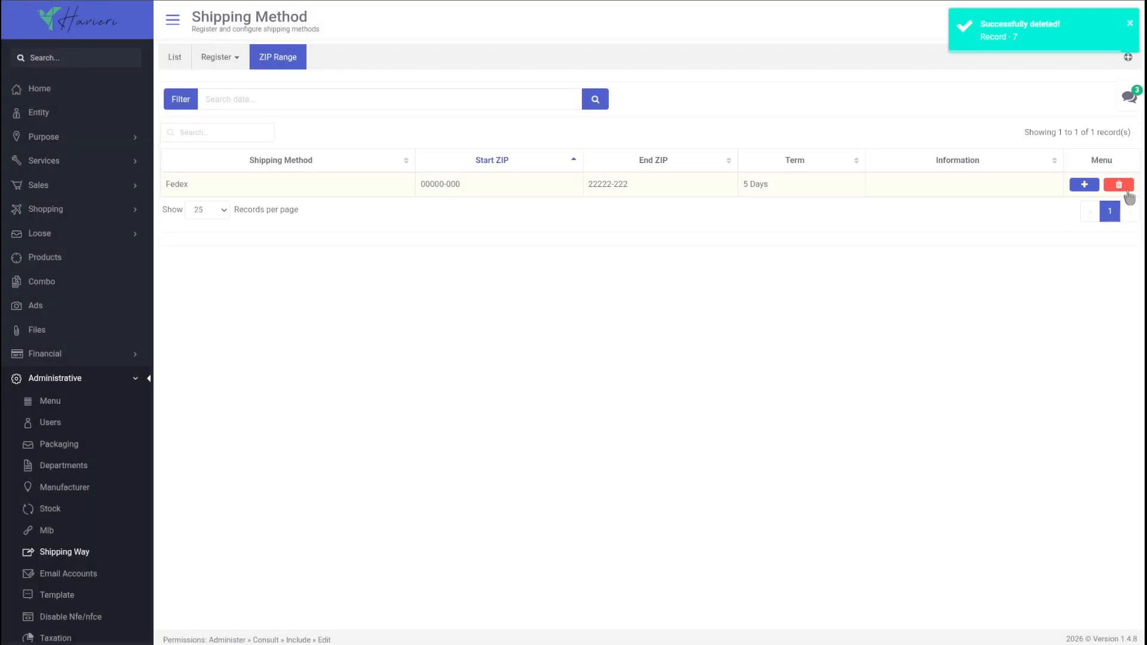
{"action": "left_click", "coordinate": [1119, 185]}
{"action": "left_click", "coordinate": [893, 191]}
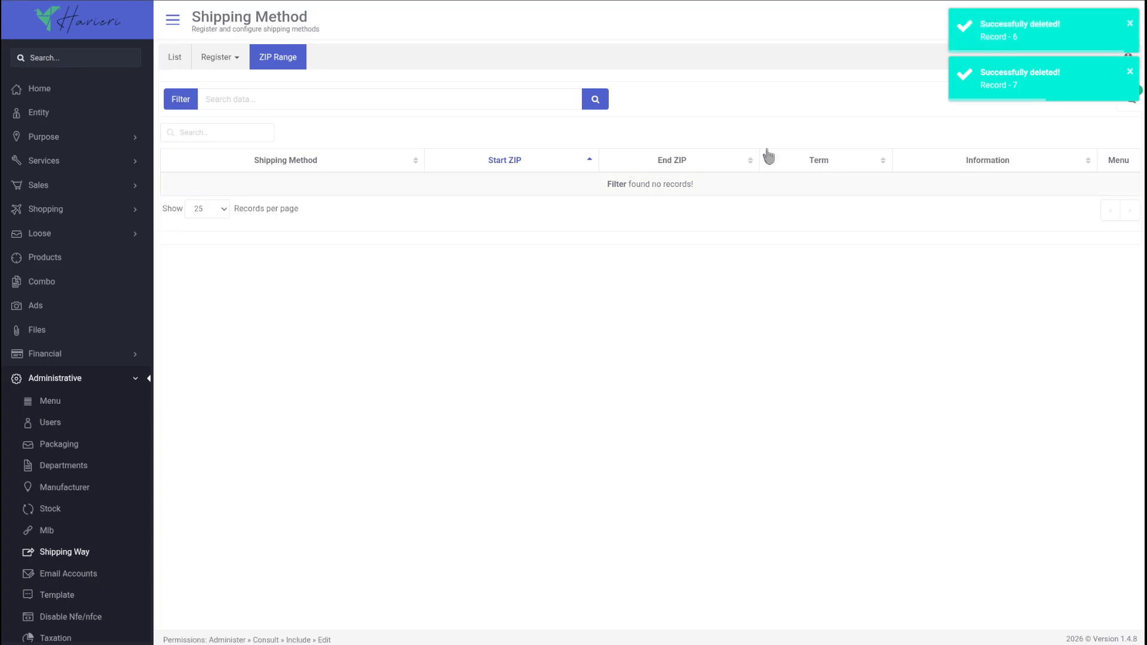
{"action": "left_click", "coordinate": [180, 58]}
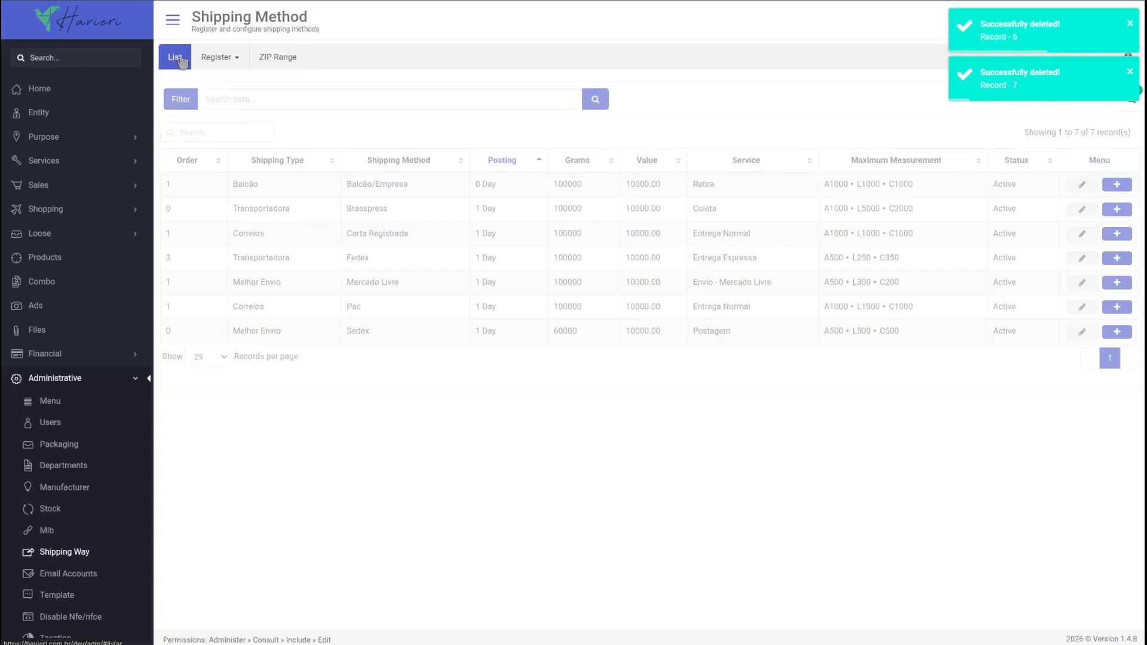
Examine the shipping methods list by sorting it on its columns, from order, shipping type and method to grams, value, measurement and status
{"action": "left_click", "coordinate": [591, 160]}
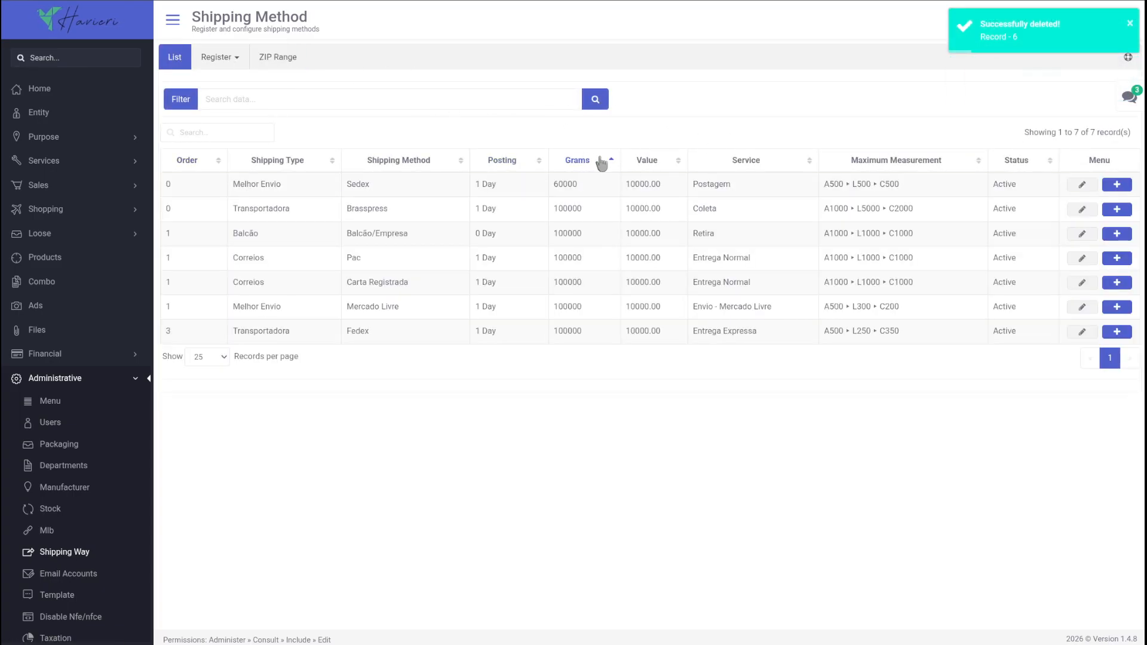
{"action": "left_click", "coordinate": [377, 166]}
{"action": "left_click", "coordinate": [274, 161]}
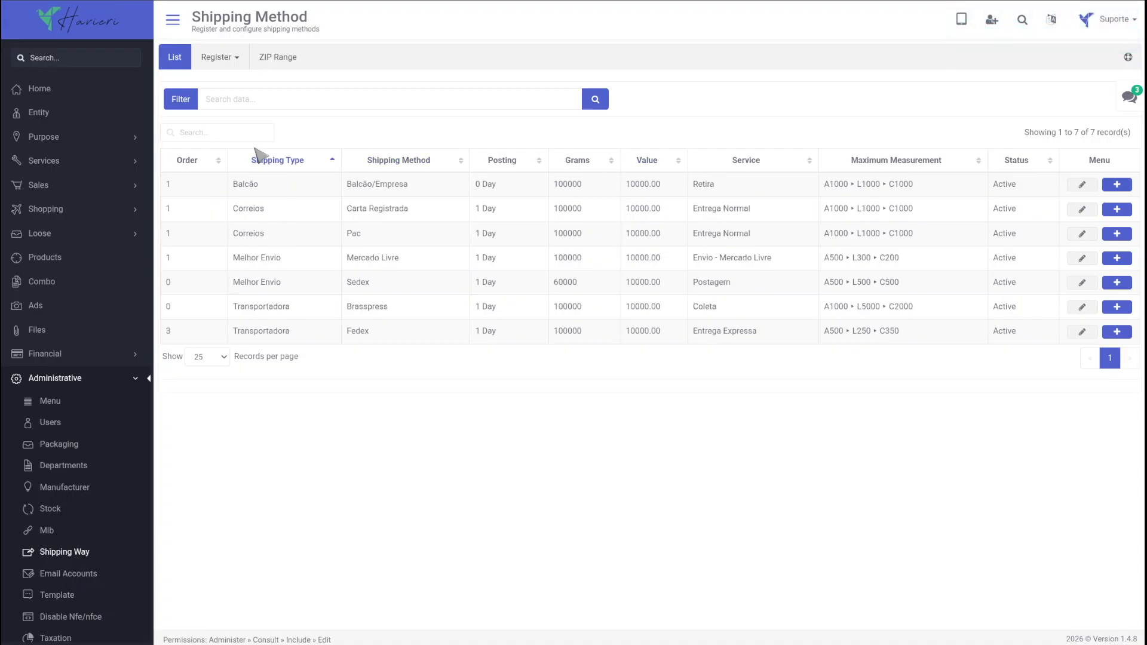
{"action": "left_click", "coordinate": [187, 160]}
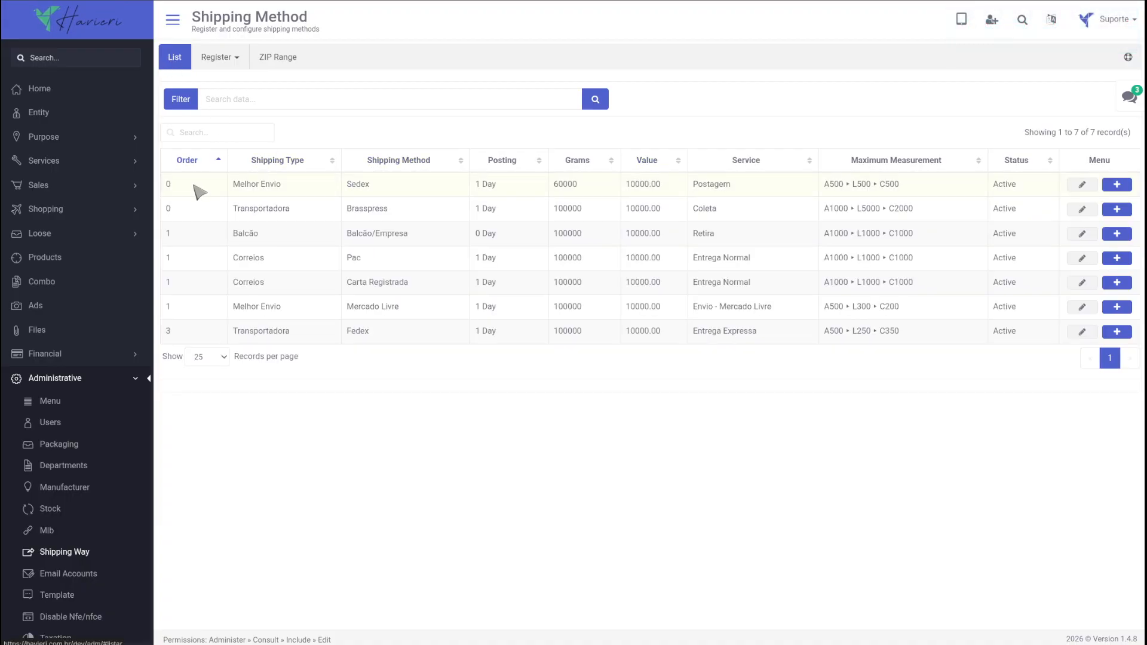
{"action": "left_click", "coordinate": [283, 160]}
{"action": "left_click", "coordinate": [409, 160]}
{"action": "left_click", "coordinate": [517, 167]}
{"action": "left_click", "coordinate": [648, 166]}
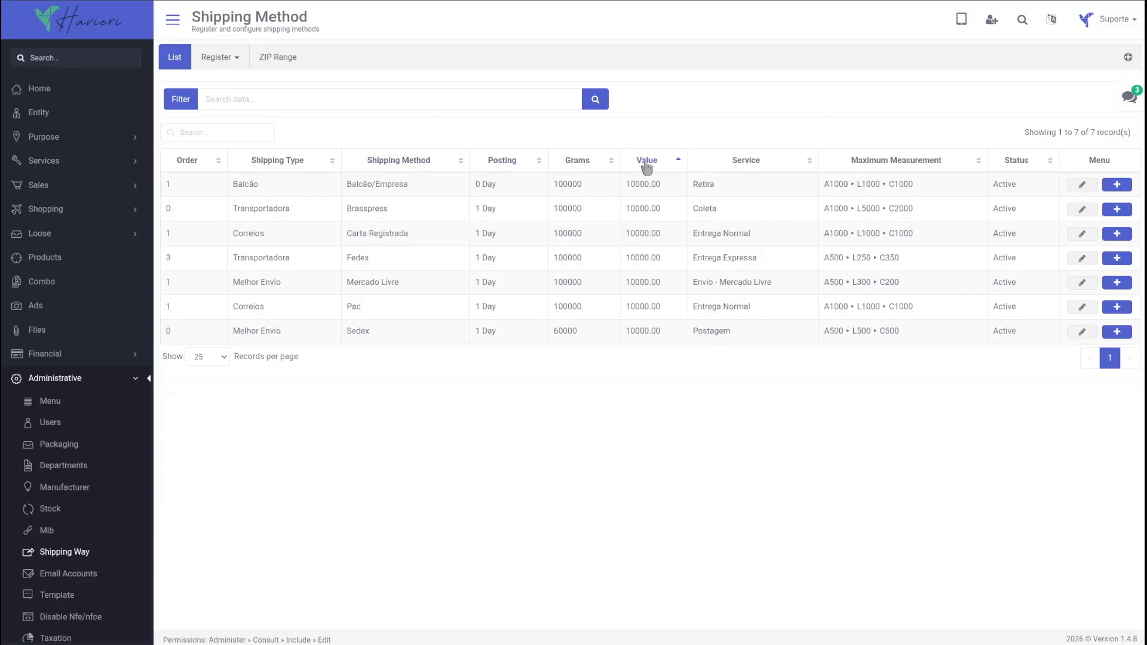
{"action": "left_click", "coordinate": [909, 167]}
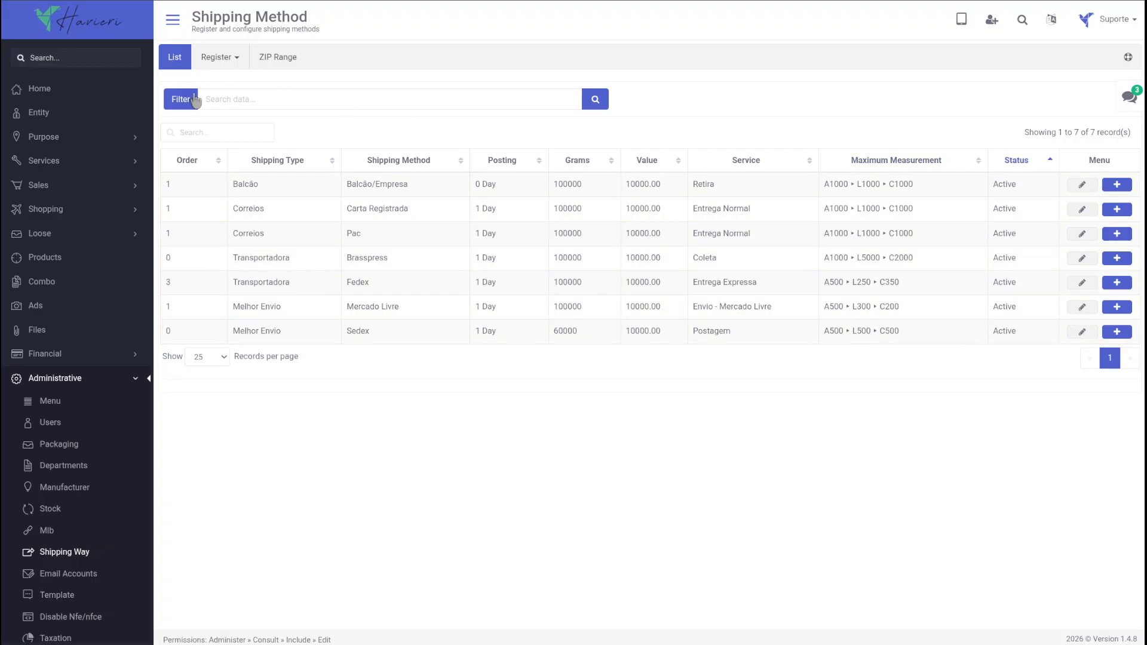
View the shipping type options in a new shipping method registration form, then go back to the list
{"action": "left_click", "coordinate": [216, 58]}
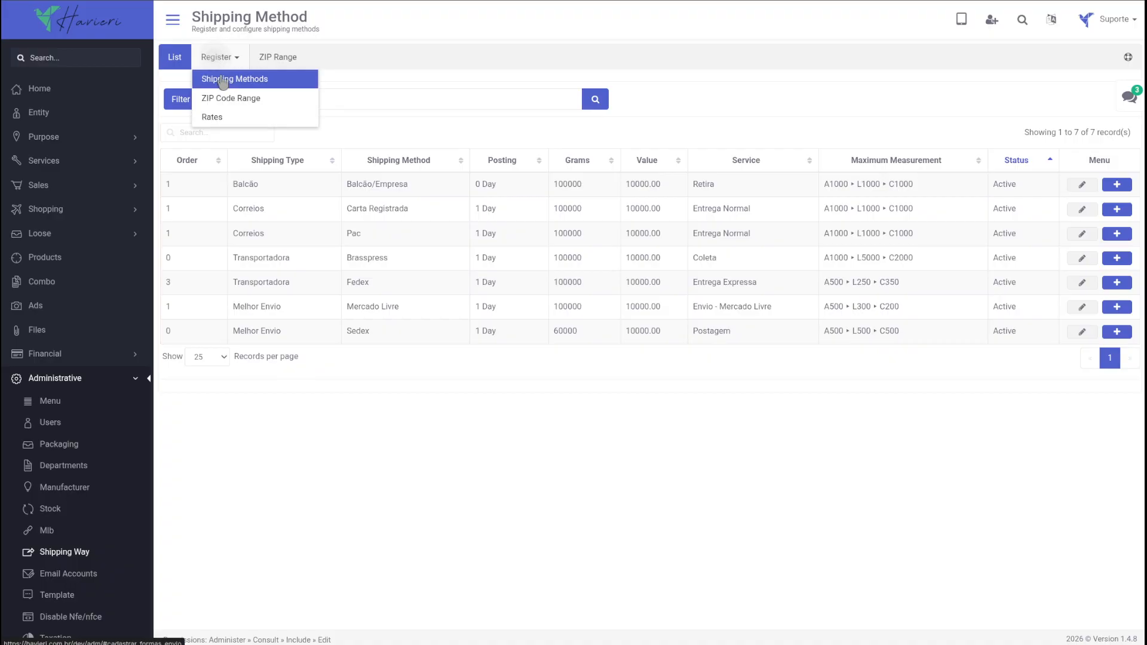
{"action": "left_click", "coordinate": [232, 81]}
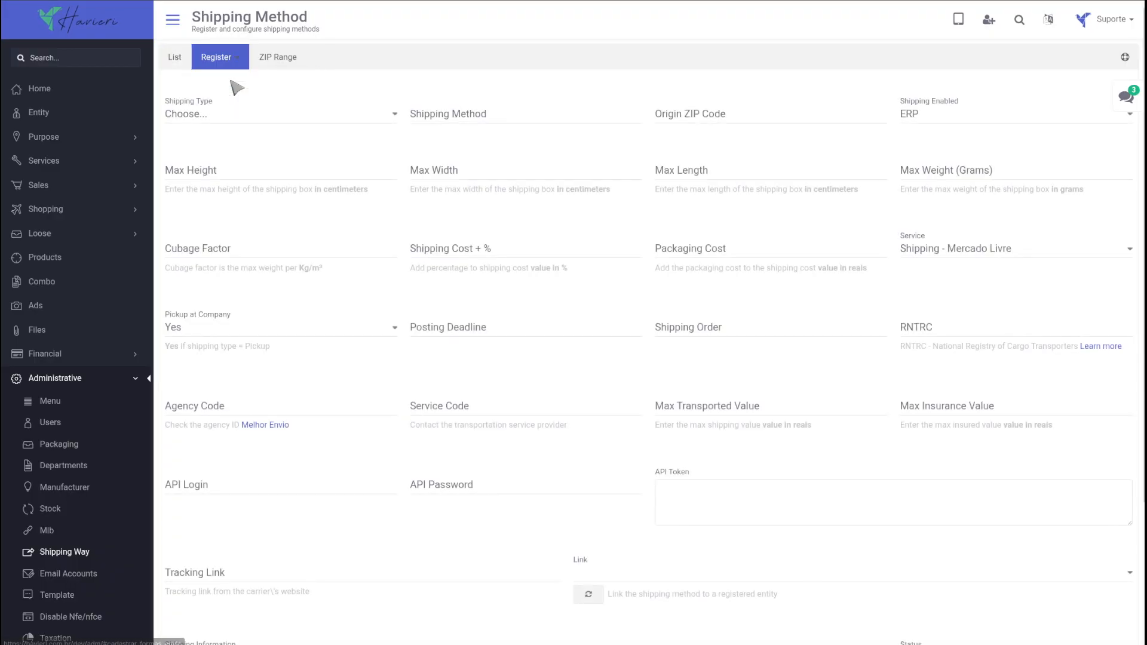
{"action": "left_click", "coordinate": [247, 116]}
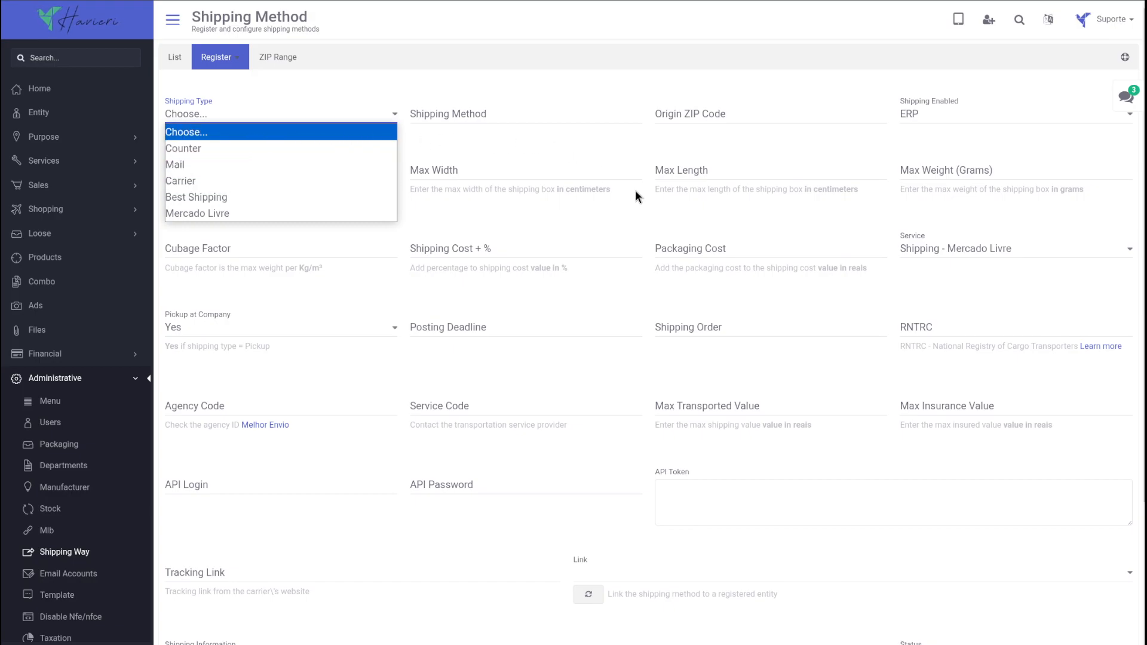
{"action": "left_click", "coordinate": [174, 58]}
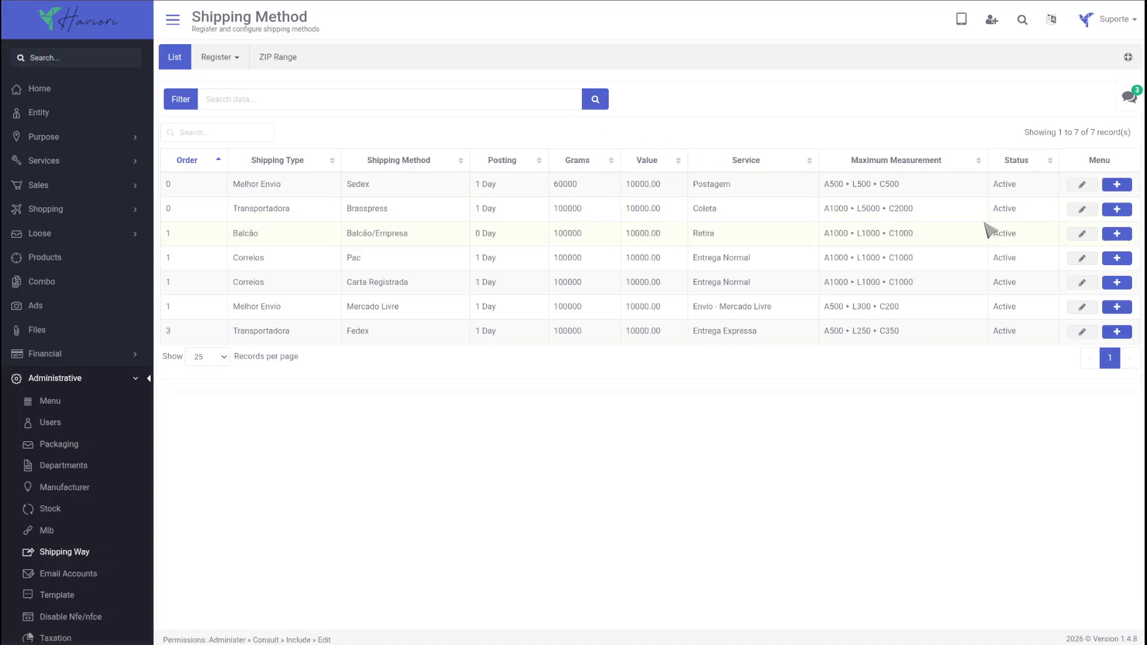
Open the Brasspress shipping method, review its Carrier shipping type and its method name, and return to the list
{"action": "left_click", "coordinate": [1082, 209]}
{"action": "left_click", "coordinate": [297, 117]}
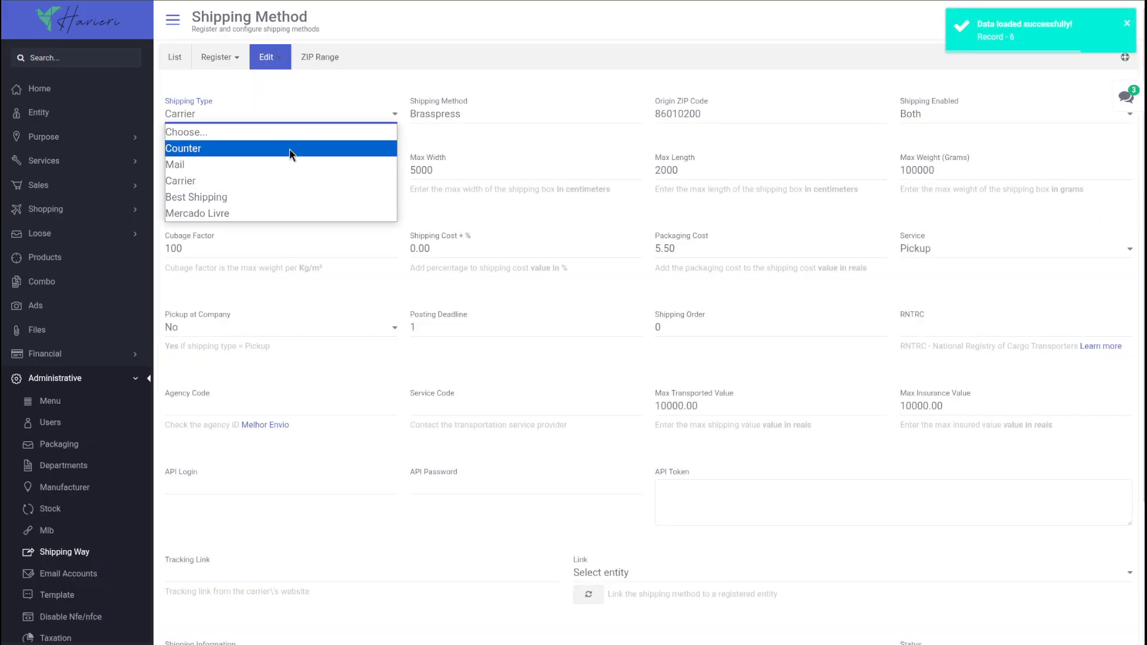
{"action": "left_click", "coordinate": [286, 182]}
{"action": "left_click", "coordinate": [482, 115]}
{"action": "left_click_drag", "start_coordinate": [496, 116], "coordinate": [420, 116]}
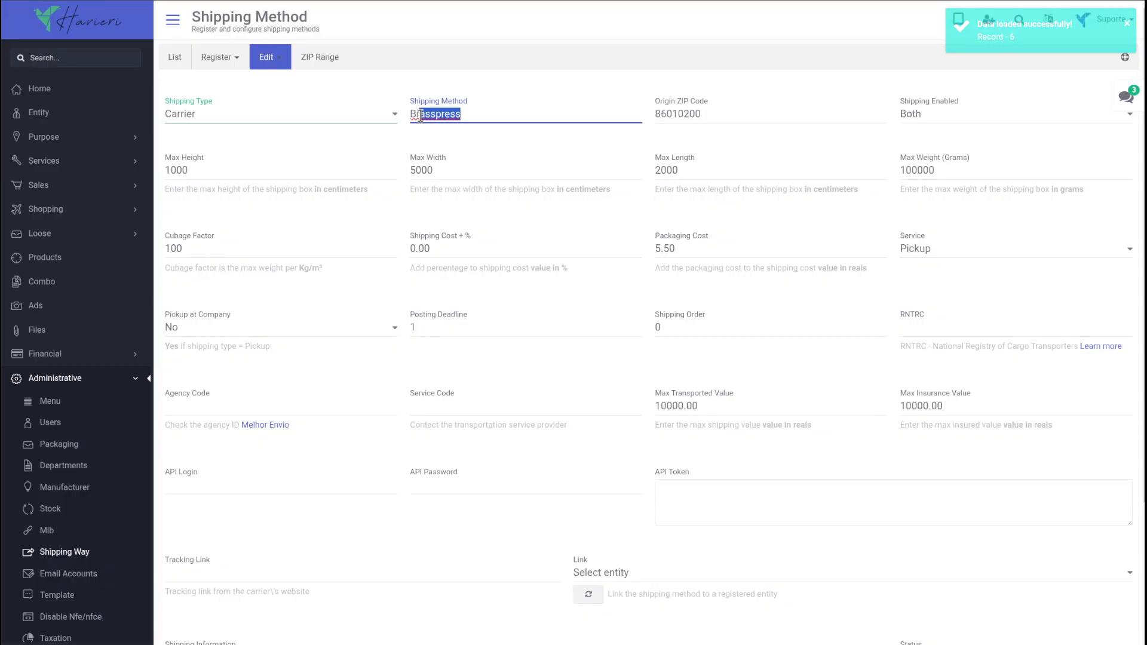
{"action": "left_click", "coordinate": [177, 64]}
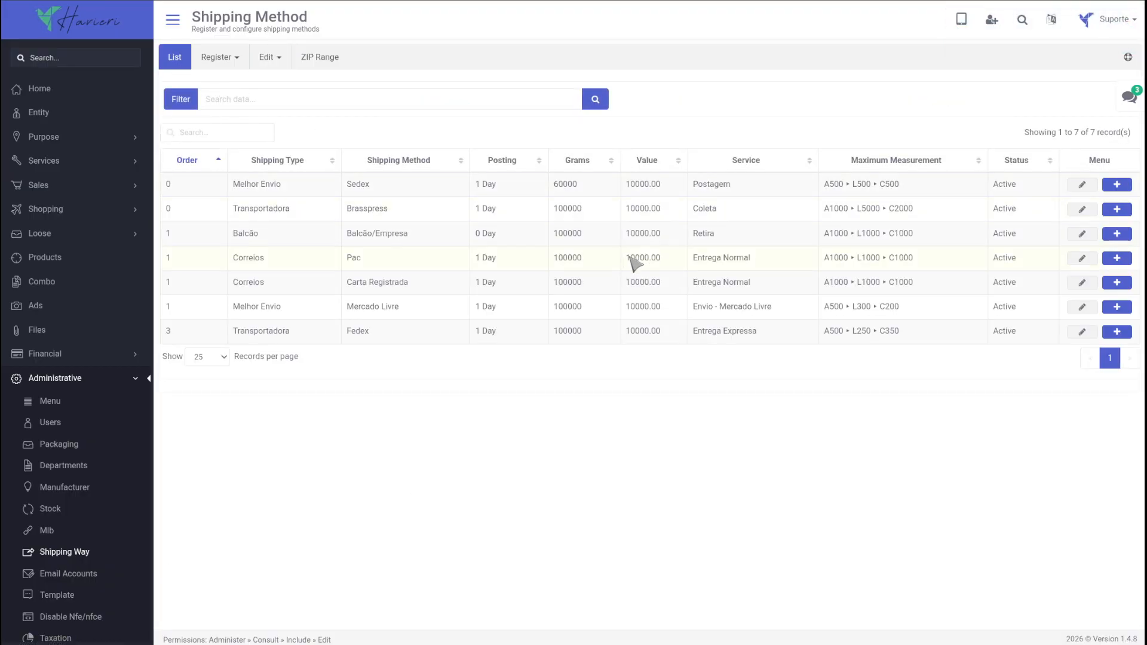
Open the Fedex shipping method for editing and set where shipping is enabled to Both
{"action": "left_click", "coordinate": [1082, 332]}
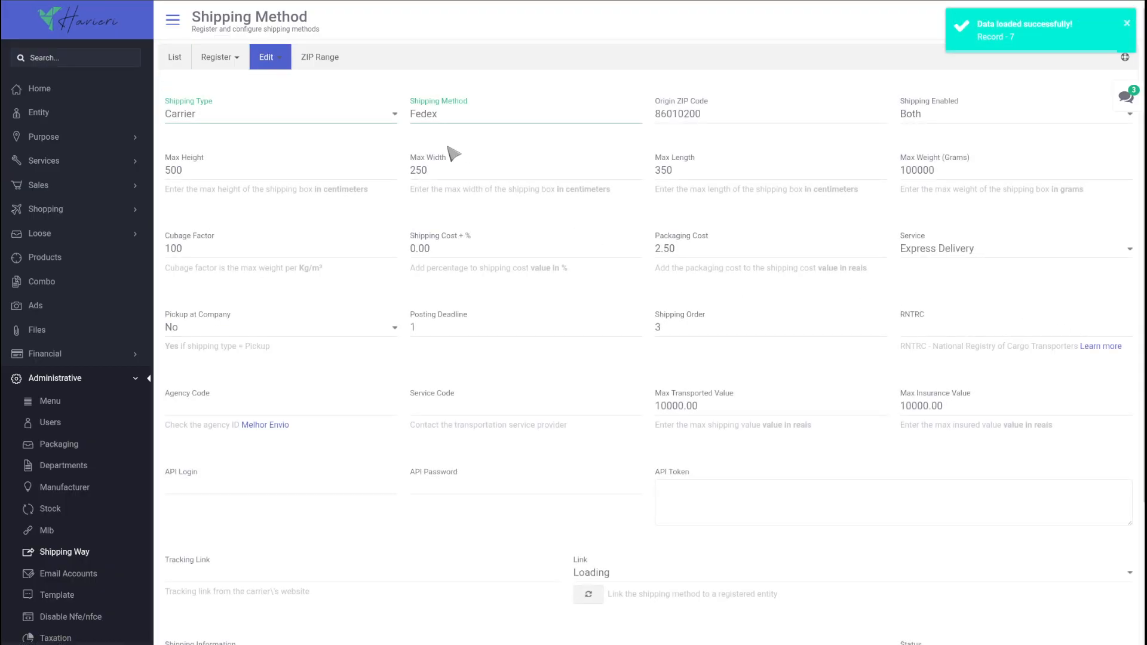
{"action": "double_click", "coordinate": [720, 116]}
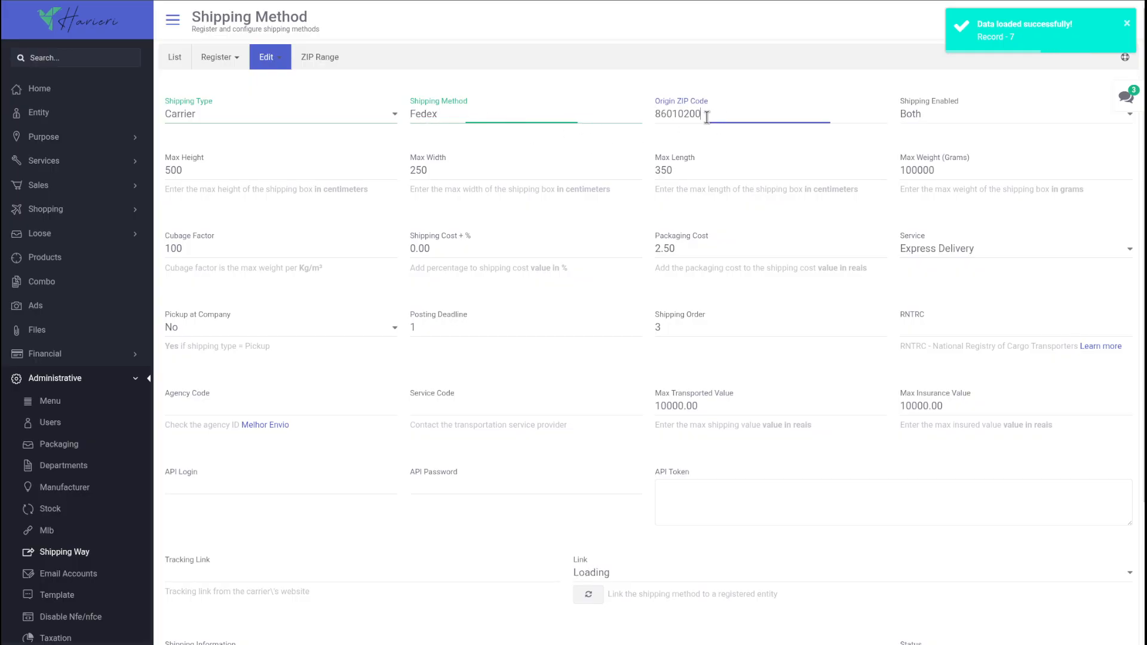
{"action": "left_click", "coordinate": [915, 116]}
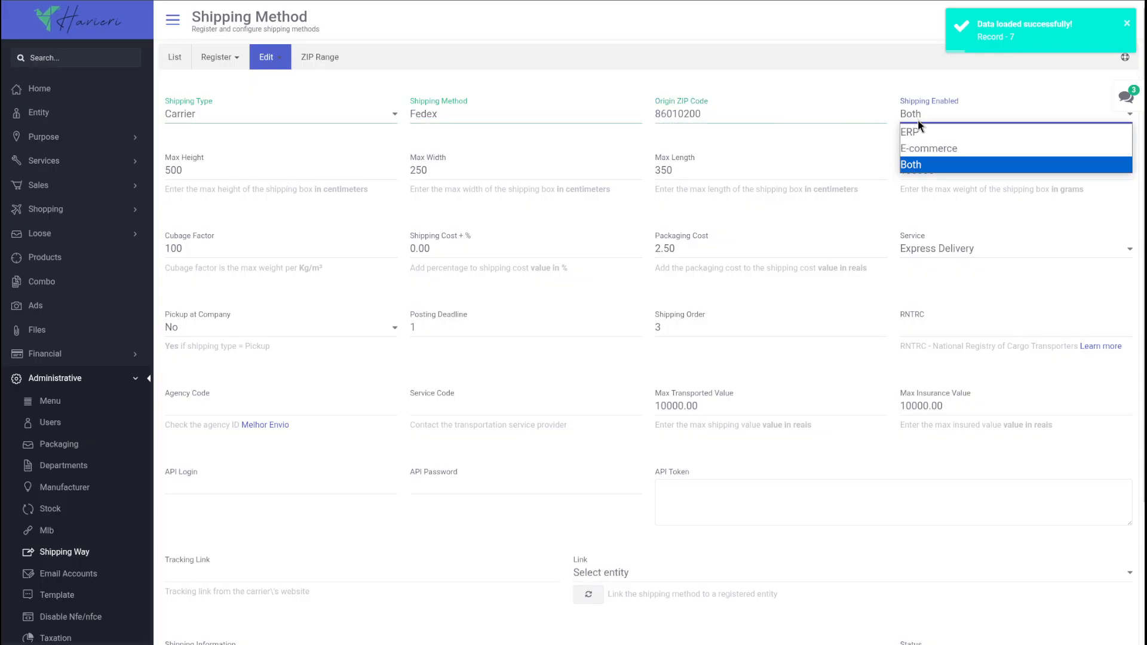
{"action": "left_click", "coordinate": [925, 134]}
{"action": "left_click", "coordinate": [940, 120]}
{"action": "left_click", "coordinate": [939, 164]}
Review the Fedex size, weight, cubage and cost fields, setting the packaging cost to 2,80 and the service to Express Delivery
{"action": "left_click", "coordinate": [238, 172]}
{"action": "left_click", "coordinate": [458, 175]}
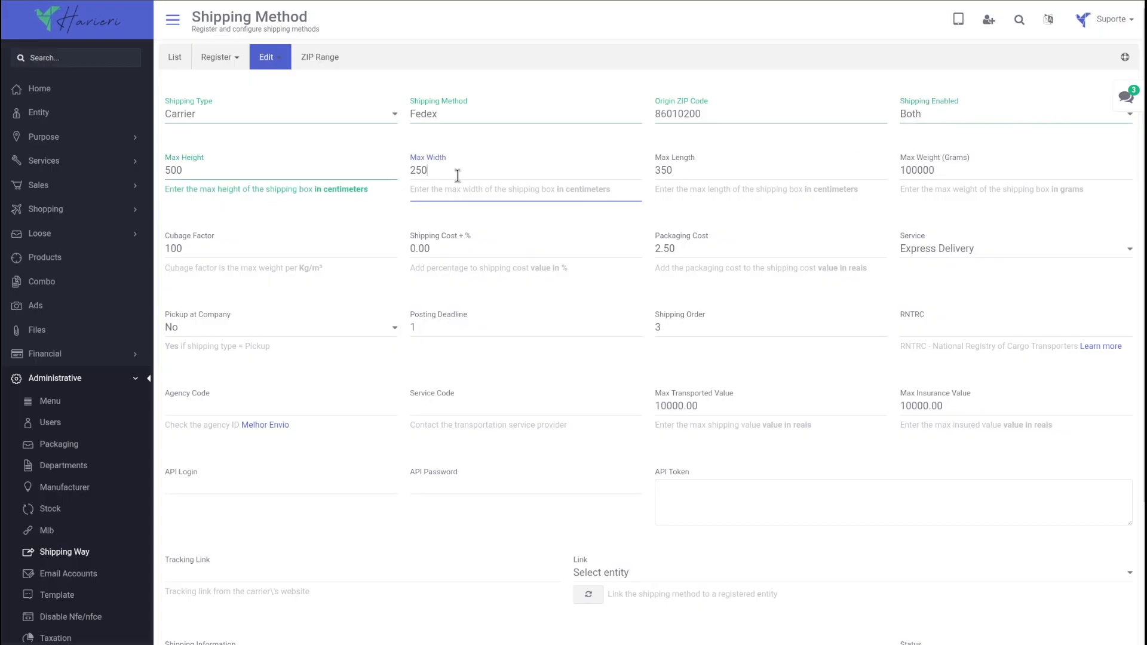
{"action": "left_click", "coordinate": [692, 174]}
{"action": "left_click", "coordinate": [935, 168]}
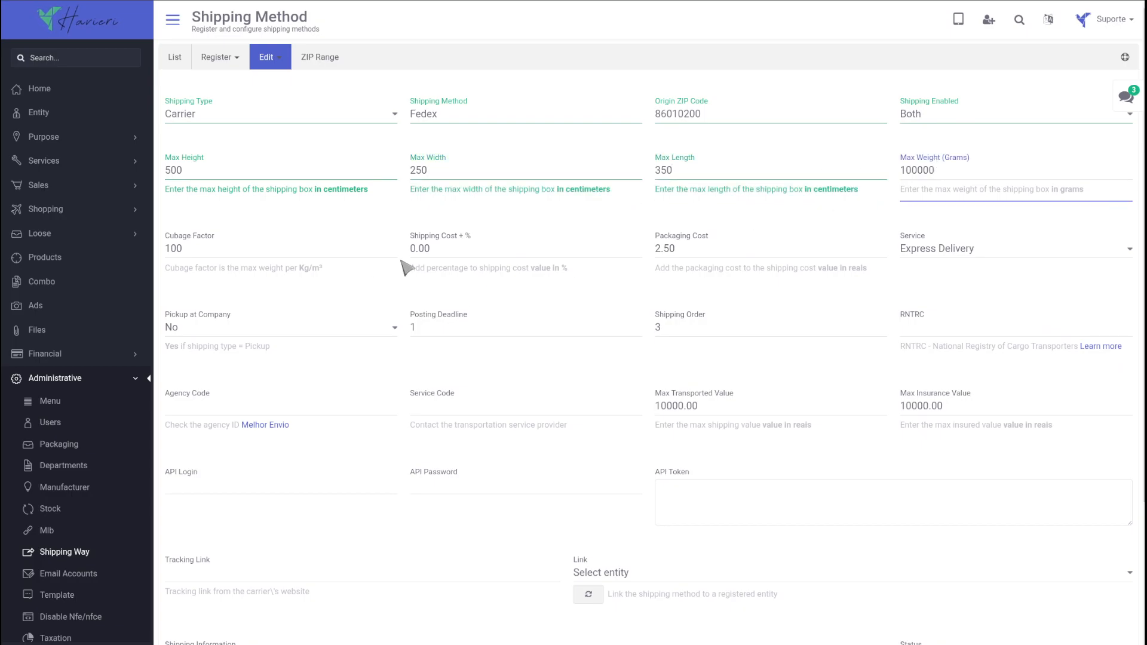
{"action": "left_click", "coordinate": [294, 258]}
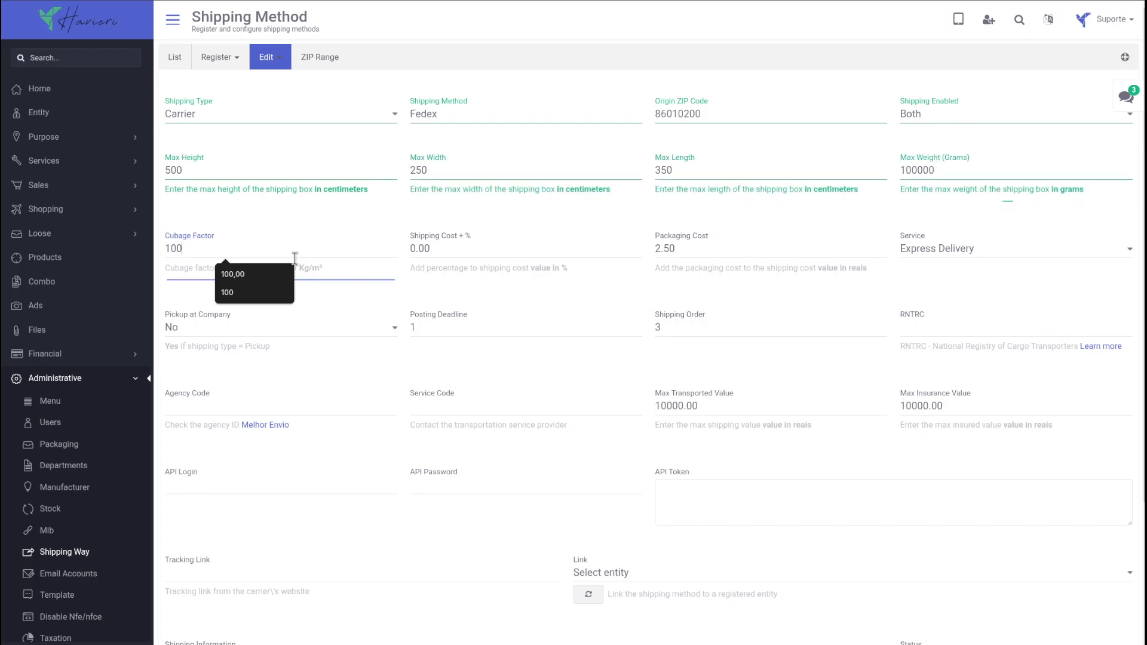
{"action": "left_click", "coordinate": [455, 250]}
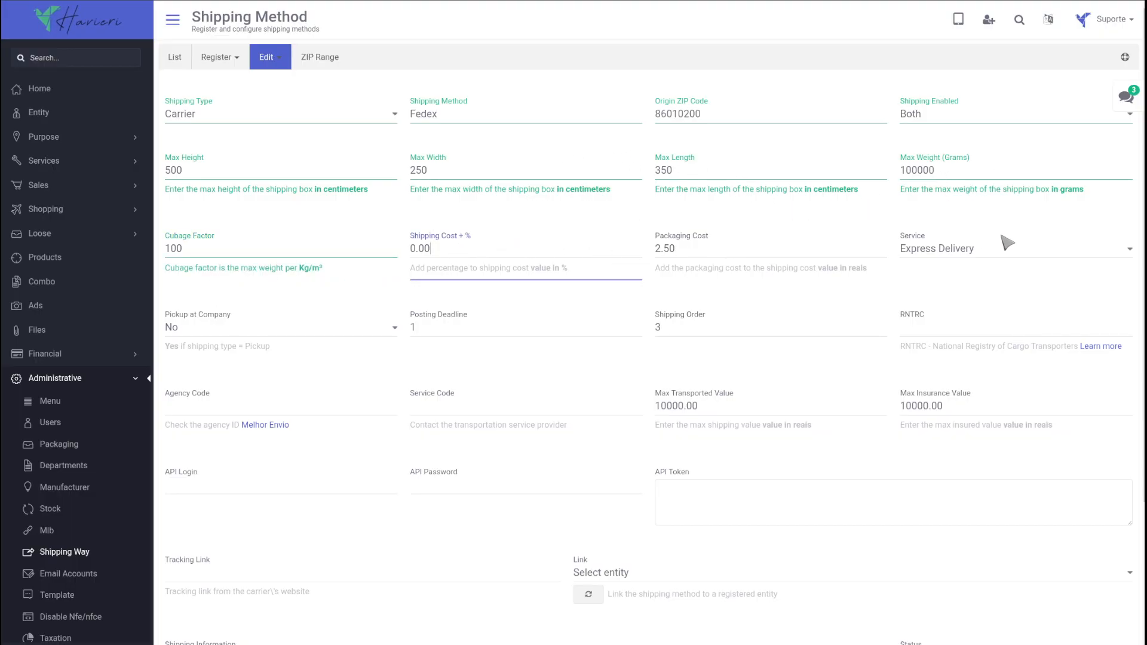
{"action": "left_click_drag", "start_coordinate": [716, 255], "coordinate": [605, 251]}
{"action": "type", "text": "28"}
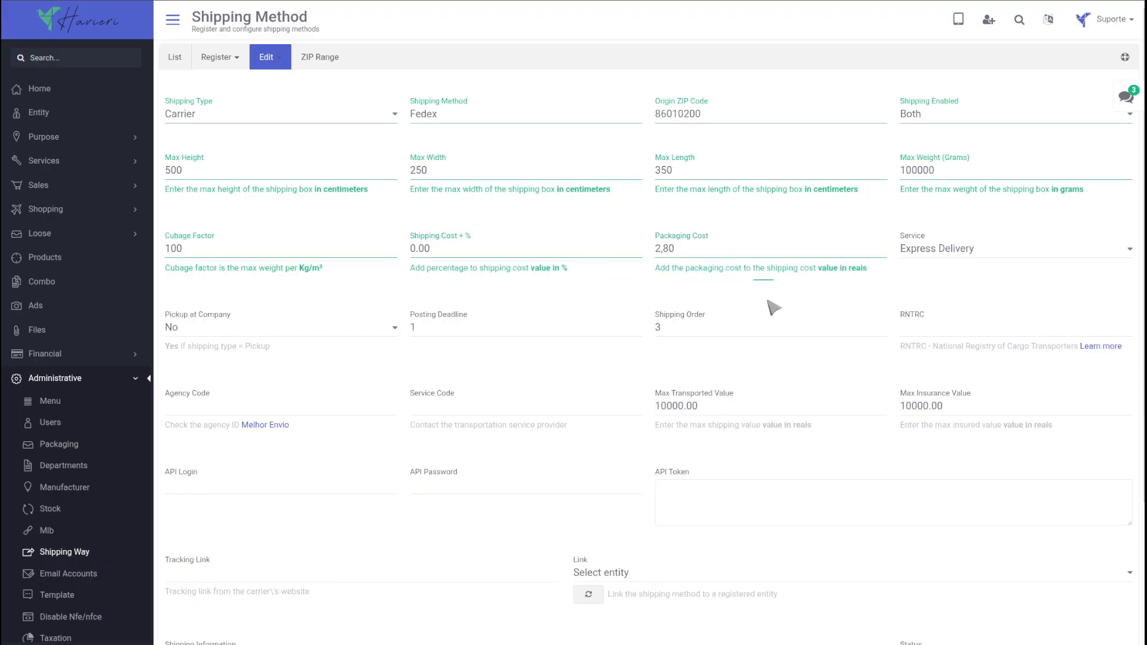
{"action": "left_click", "coordinate": [988, 256]}
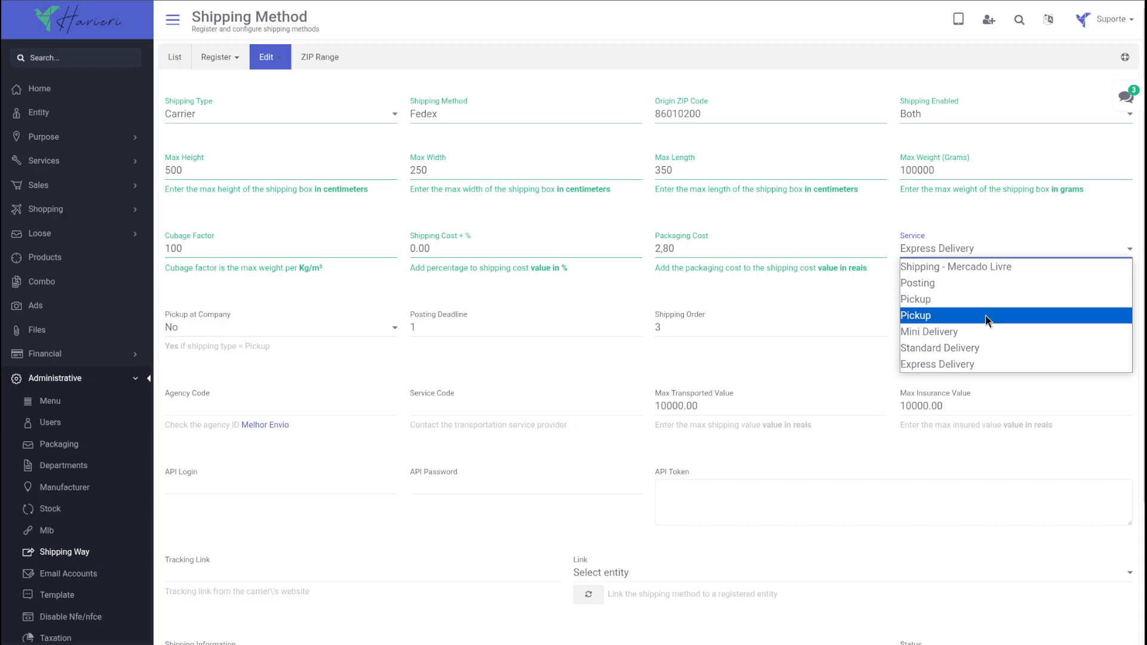
{"action": "left_click", "coordinate": [992, 364]}
Check the Fedex posting deadline, order, entity link and tracking link fields, and change the shipping information to "envio fedex usa"
{"action": "scroll", "coordinate": [628, 377], "scroll_direction": "down", "scroll_amount": 1}
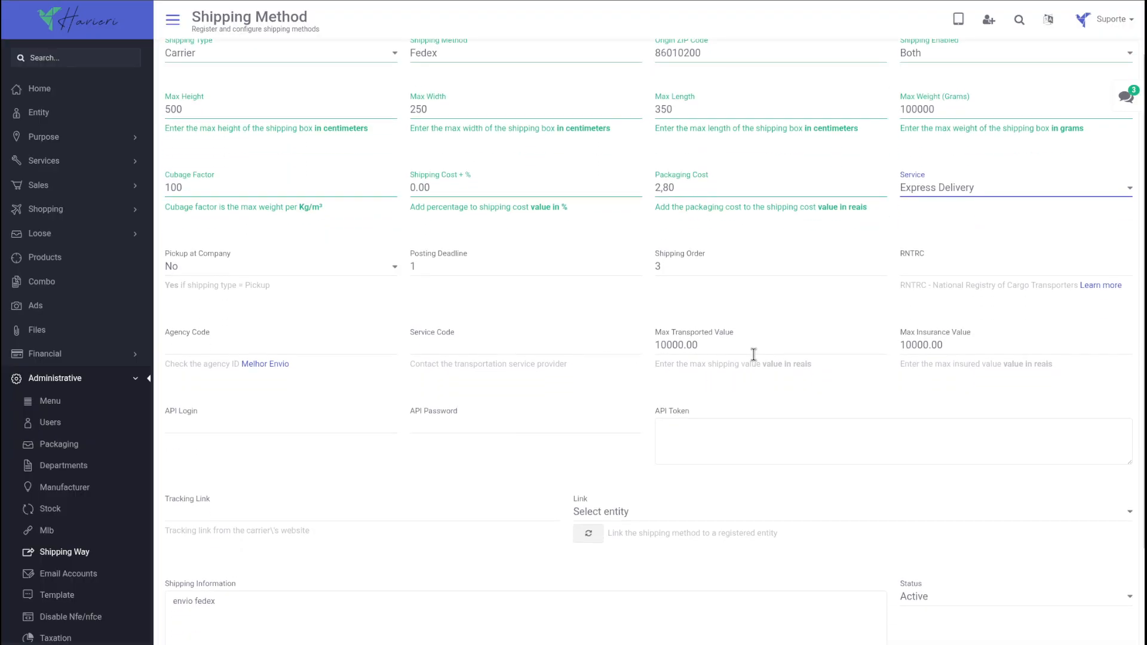
{"action": "left_click", "coordinate": [461, 272]}
{"action": "left_click", "coordinate": [715, 273]}
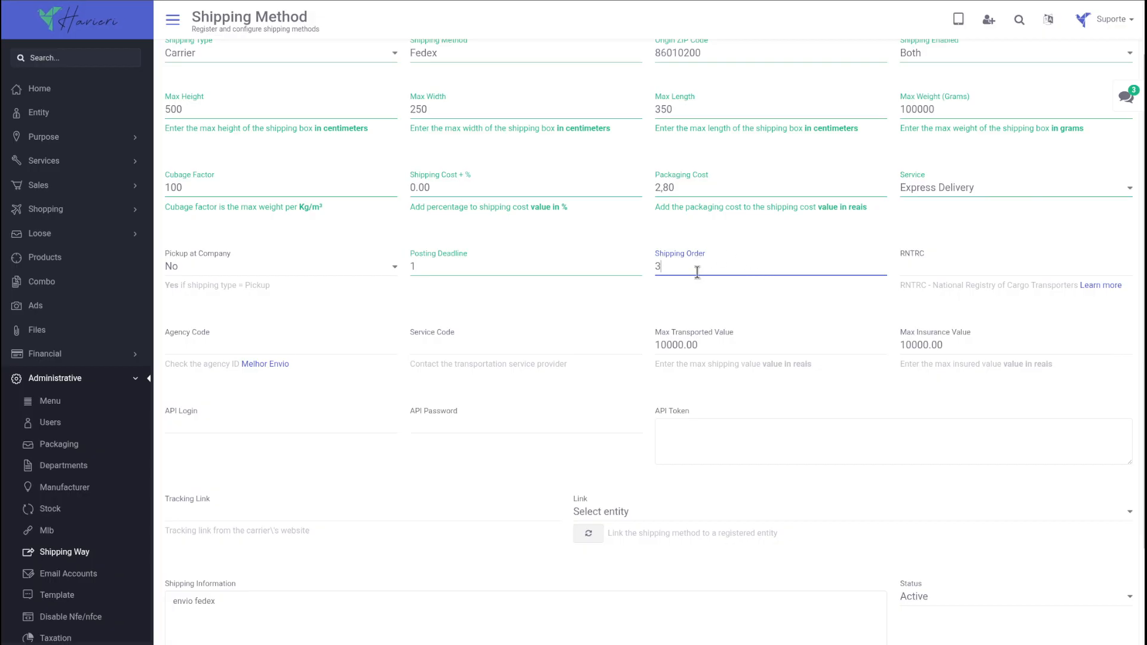
{"action": "left_click", "coordinate": [622, 514]}
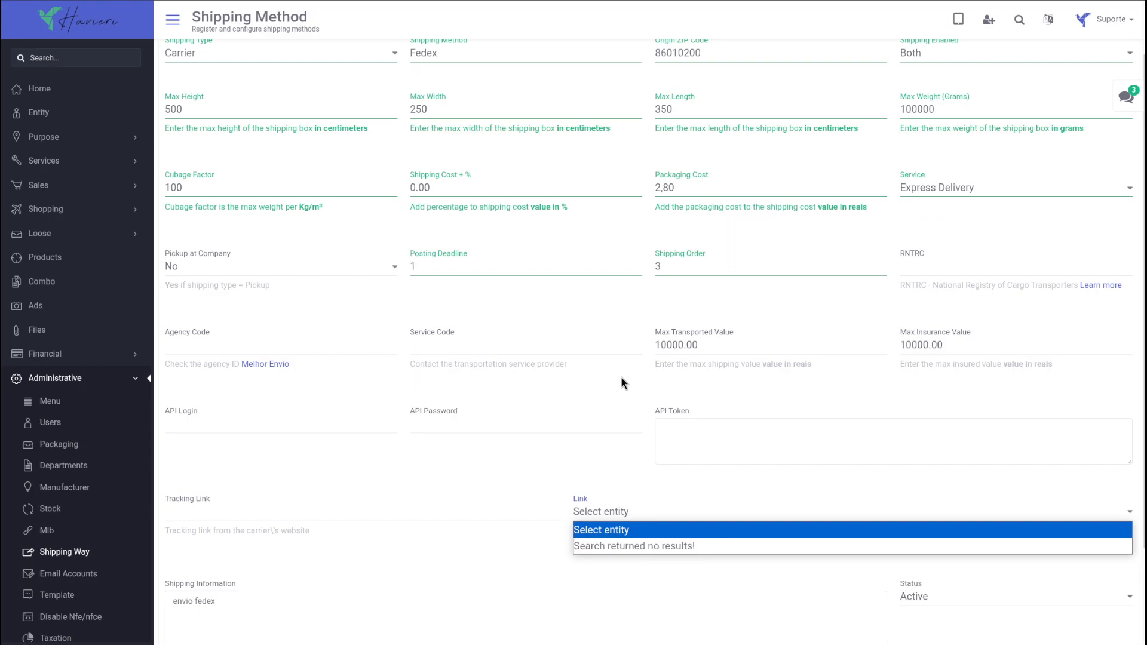
{"action": "left_click", "coordinate": [222, 517]}
{"action": "left_click", "coordinate": [213, 512]}
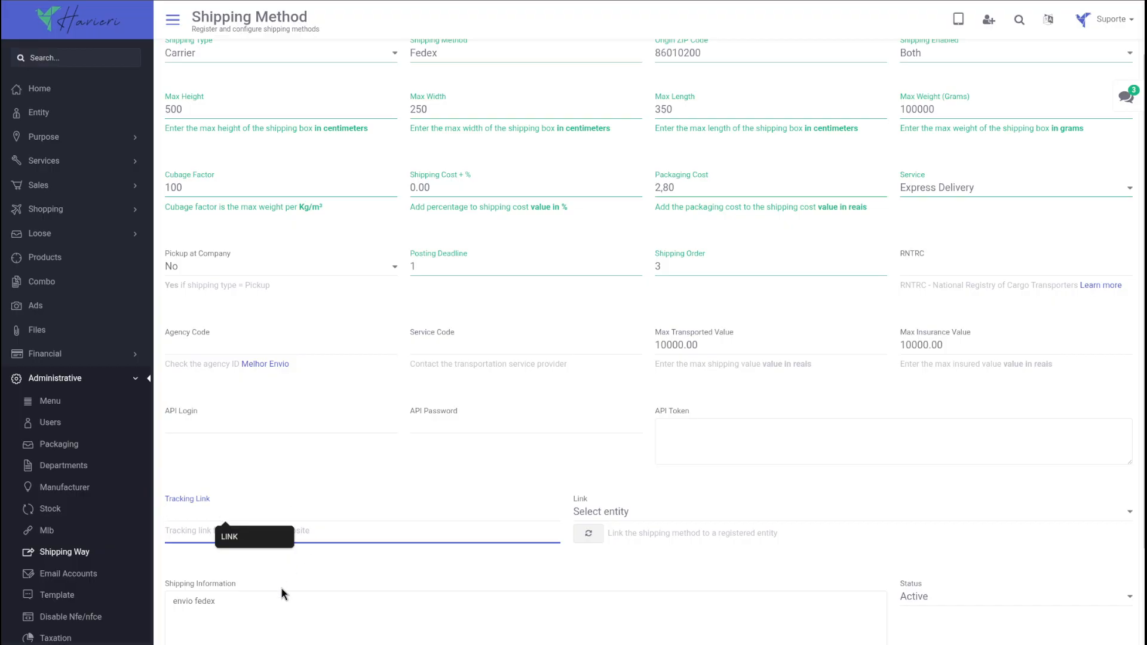
{"action": "left_click", "coordinate": [270, 607]}
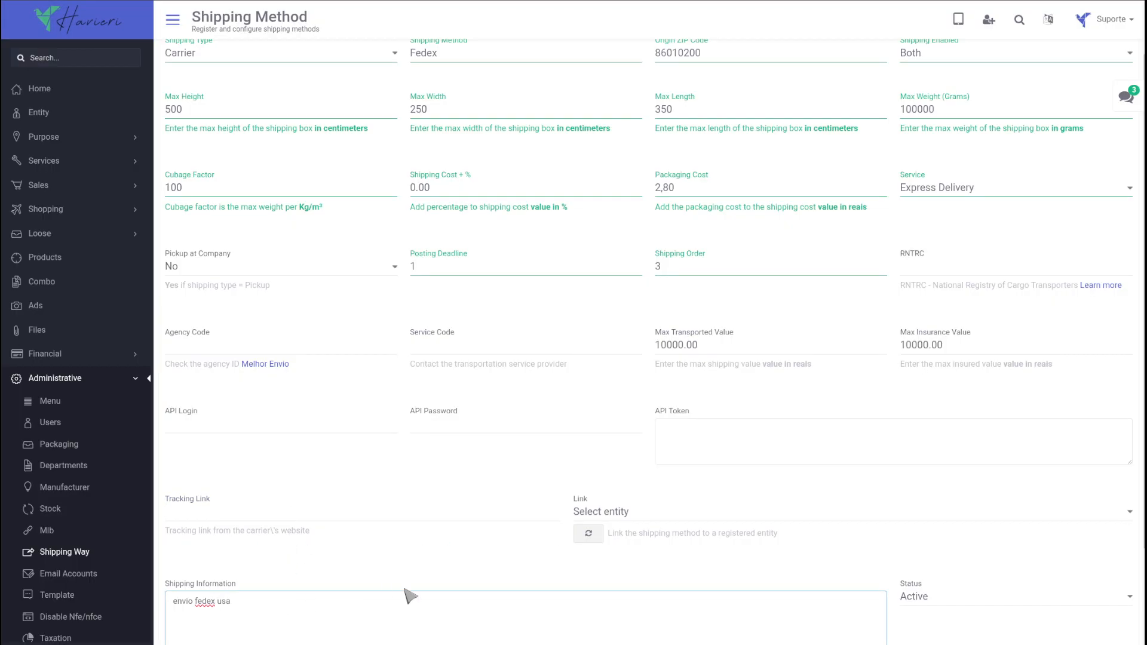
Set the Fedex shipping order to 4 and check the posting deadline and maximum transported value fields
{"action": "scroll", "coordinate": [723, 433], "scroll_direction": "up", "scroll_amount": 1}
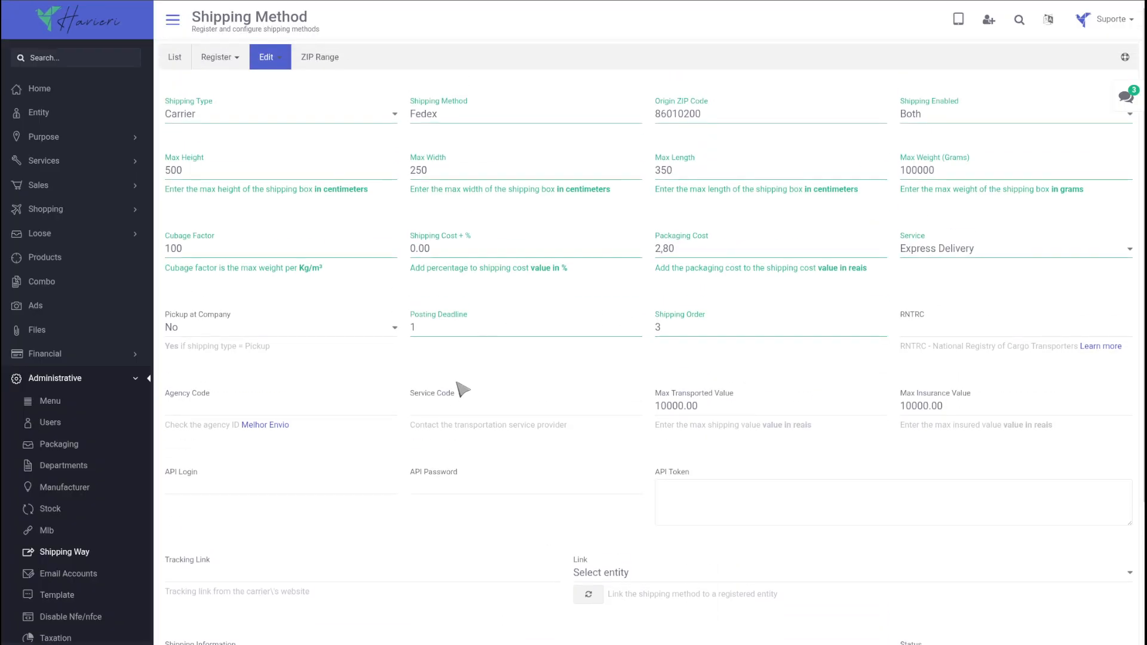
{"action": "left_click", "coordinate": [439, 327]}
{"action": "left_click", "coordinate": [701, 406]}
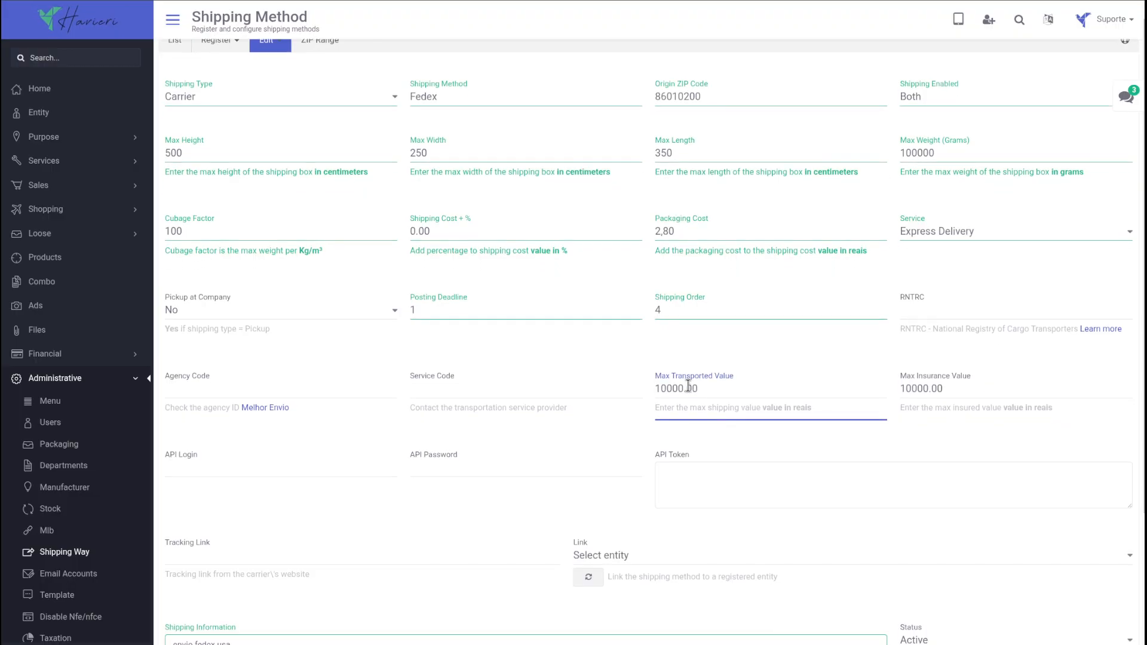
{"action": "scroll", "coordinate": [702, 406], "scroll_direction": "down", "scroll_amount": 2}
{"action": "scroll", "coordinate": [703, 284], "scroll_direction": "down", "scroll_amount": 1}
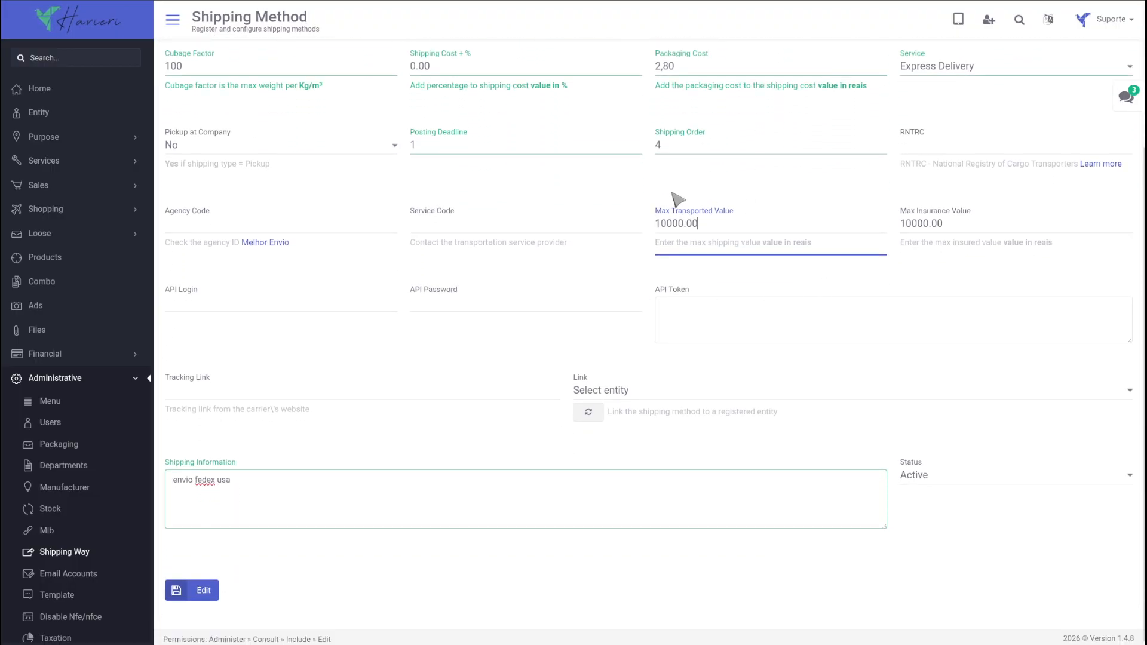
Save the edited Fedex shipping method
{"action": "left_click", "coordinate": [693, 369]}
{"action": "left_click", "coordinate": [207, 591]}
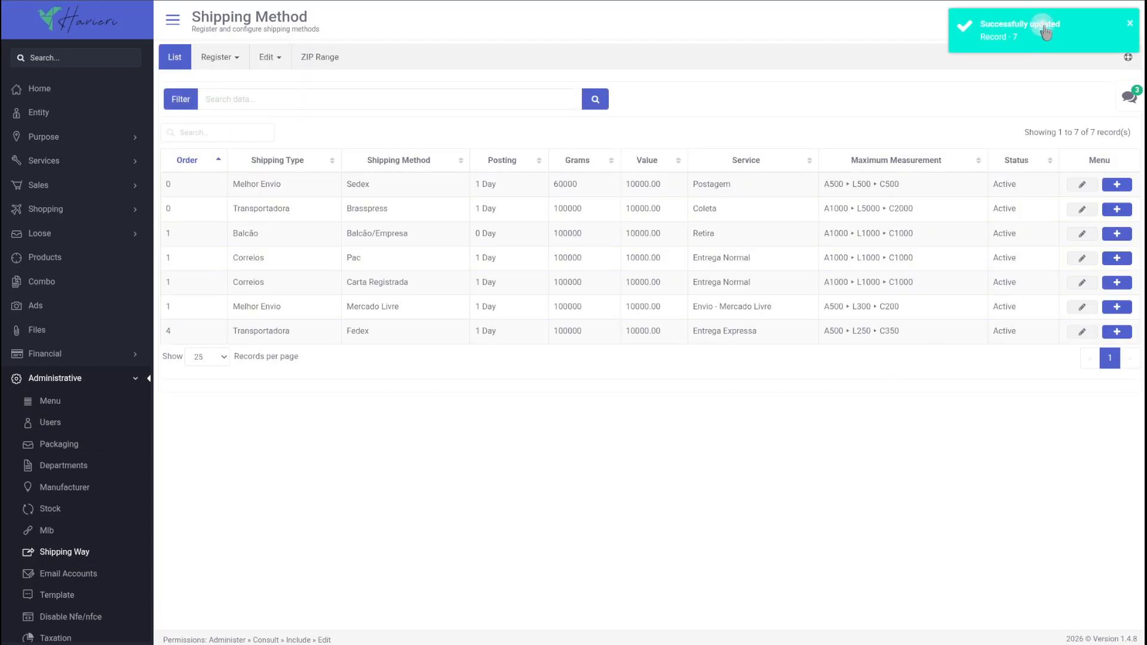
Register a ZIP range for Transportadora Fedex from 00000-000 to 22222-222 with a shipping deadline of 2
{"action": "left_click", "coordinate": [217, 59]}
{"action": "left_click", "coordinate": [218, 98]}
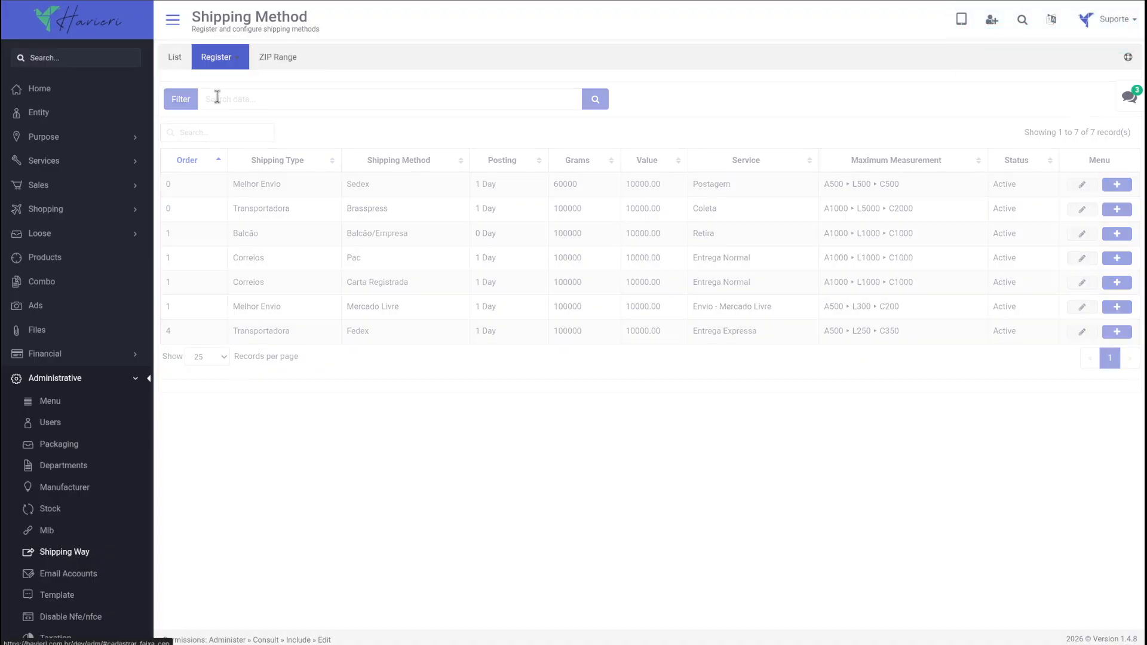
{"action": "left_click", "coordinate": [210, 114]}
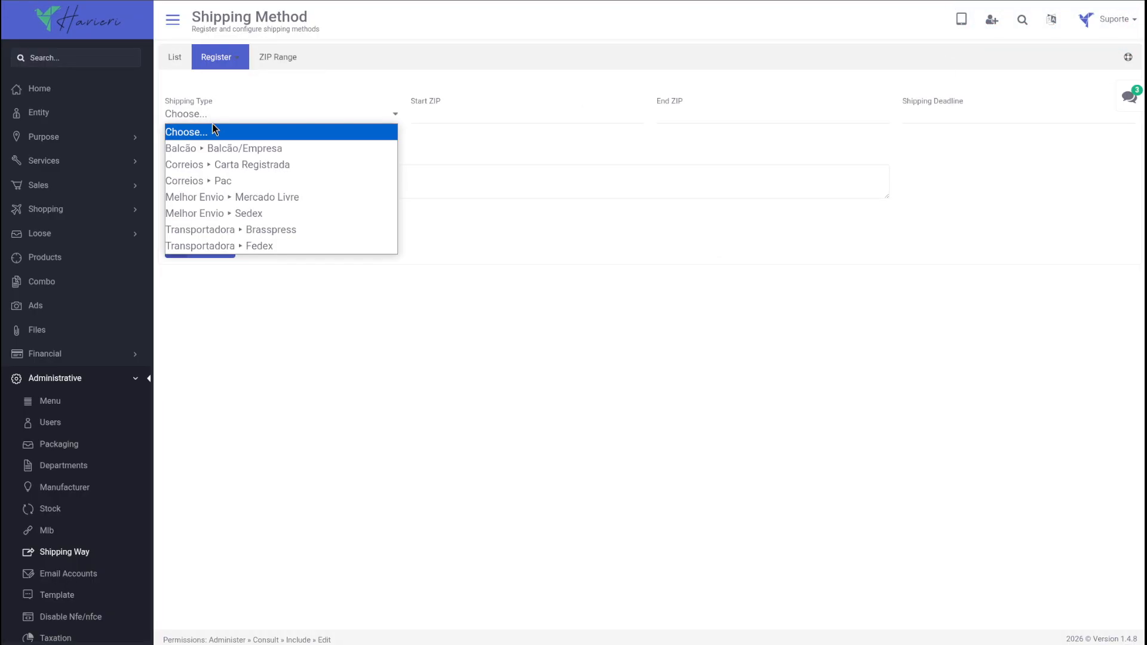
{"action": "left_click", "coordinate": [251, 244]}
{"action": "left_click", "coordinate": [436, 108]}
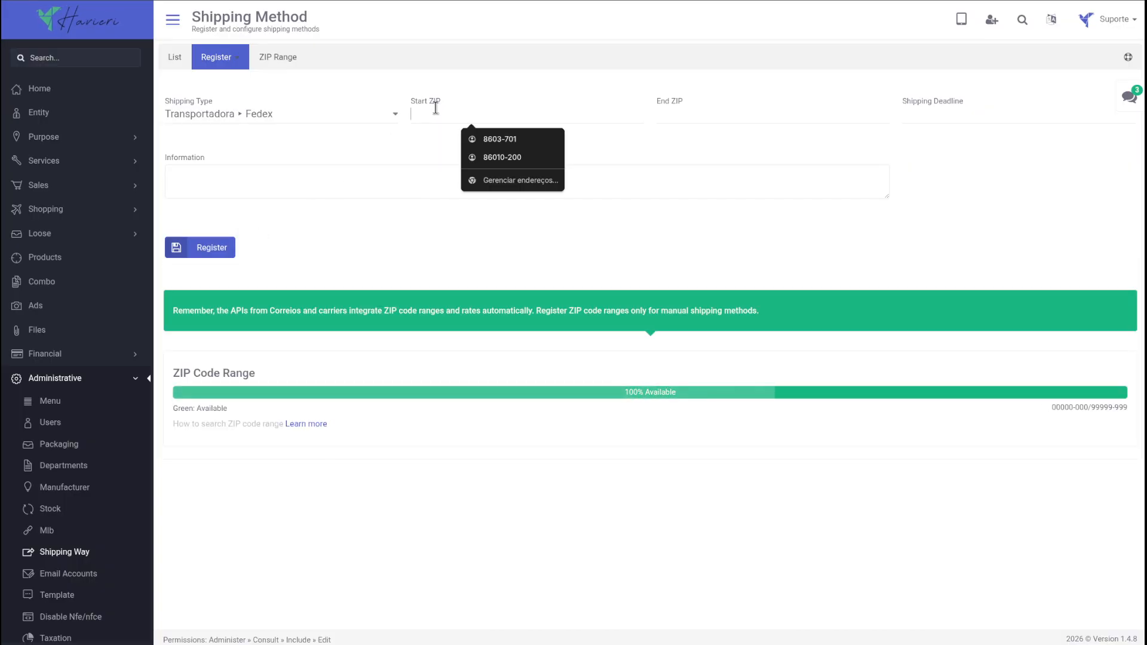
{"action": "type", "text": "000000000"}
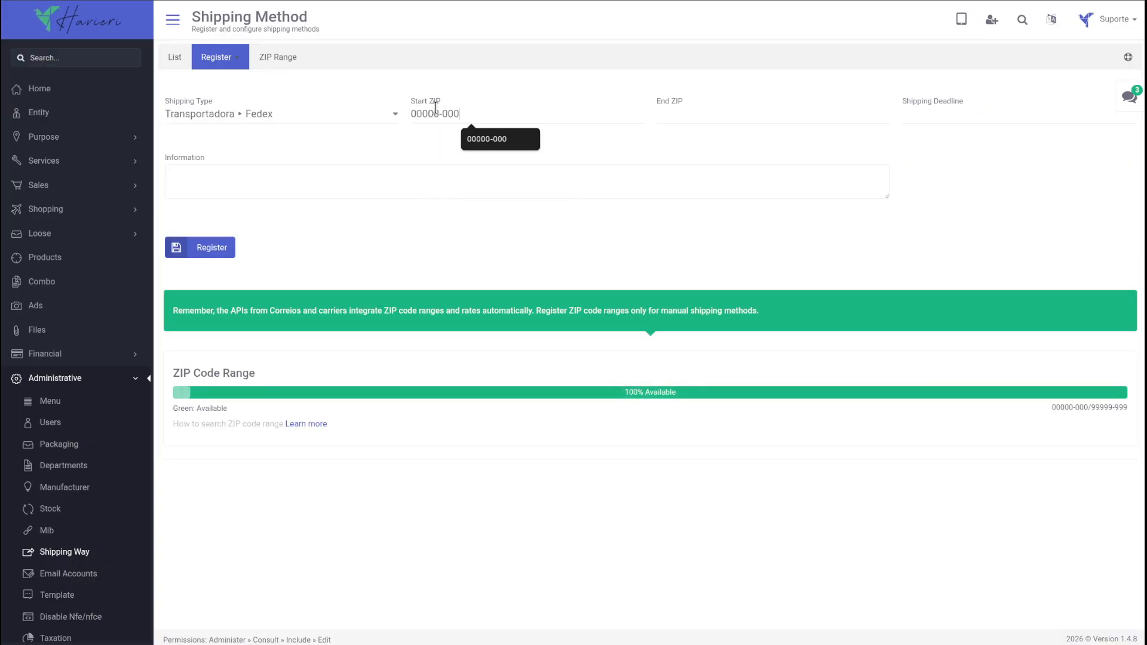
{"action": "left_click", "coordinate": [673, 109]}
{"action": "type", "text": "2"}
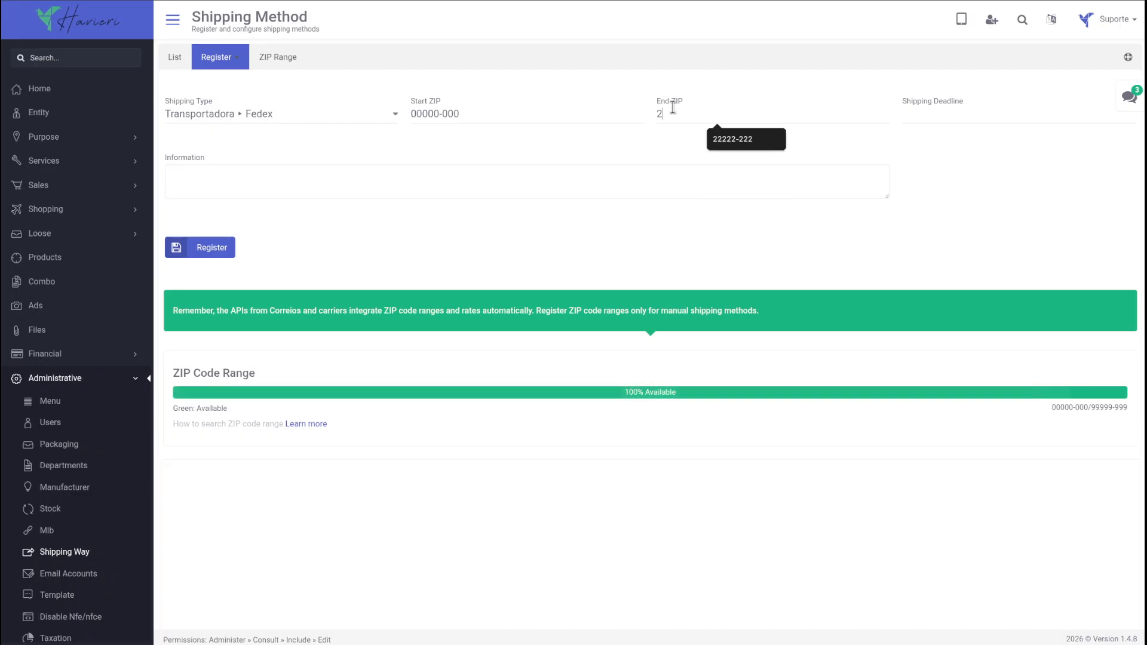
{"action": "type", "text": "2222-222"}
{"action": "left_click", "coordinate": [917, 109]}
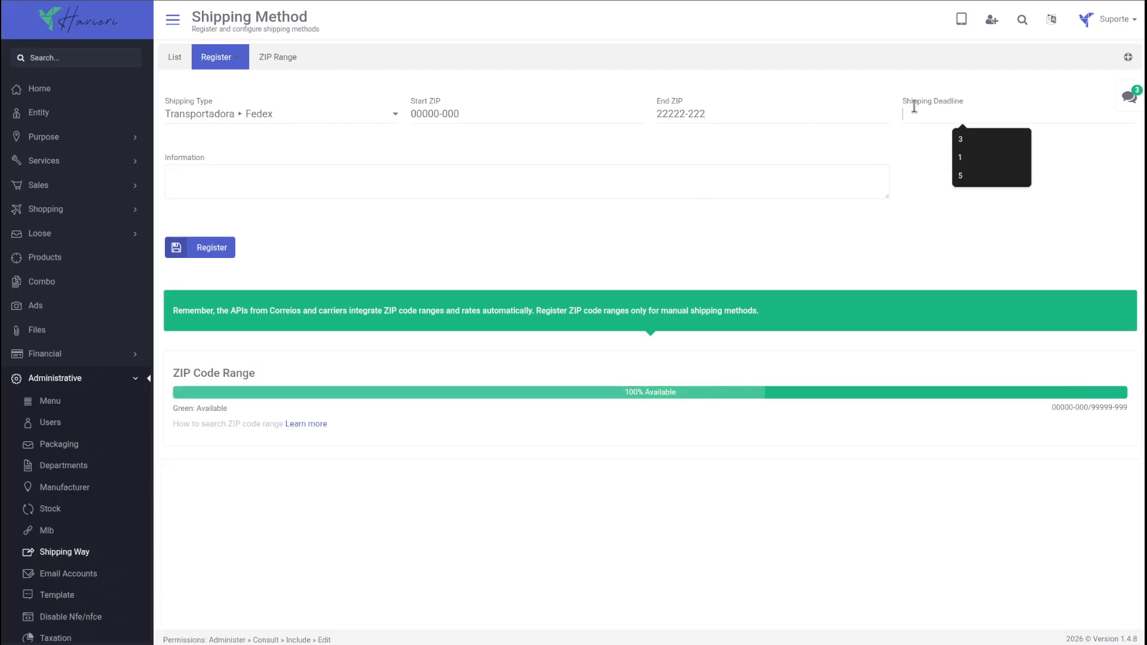
{"action": "type", "text": "2"}
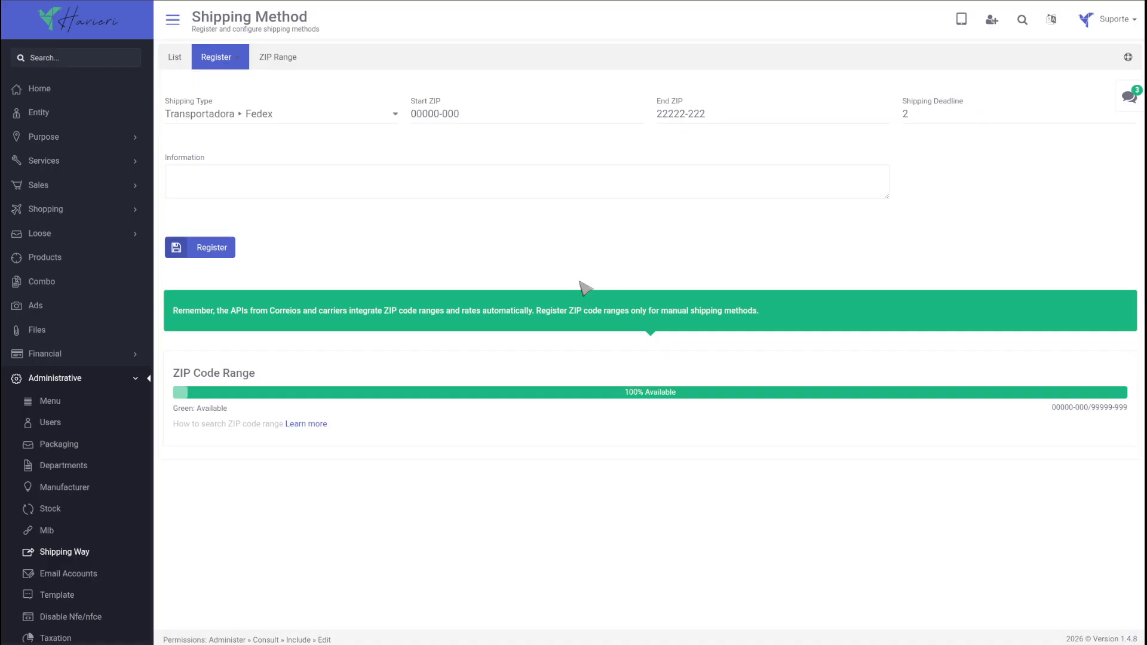
{"action": "left_click", "coordinate": [202, 248]}
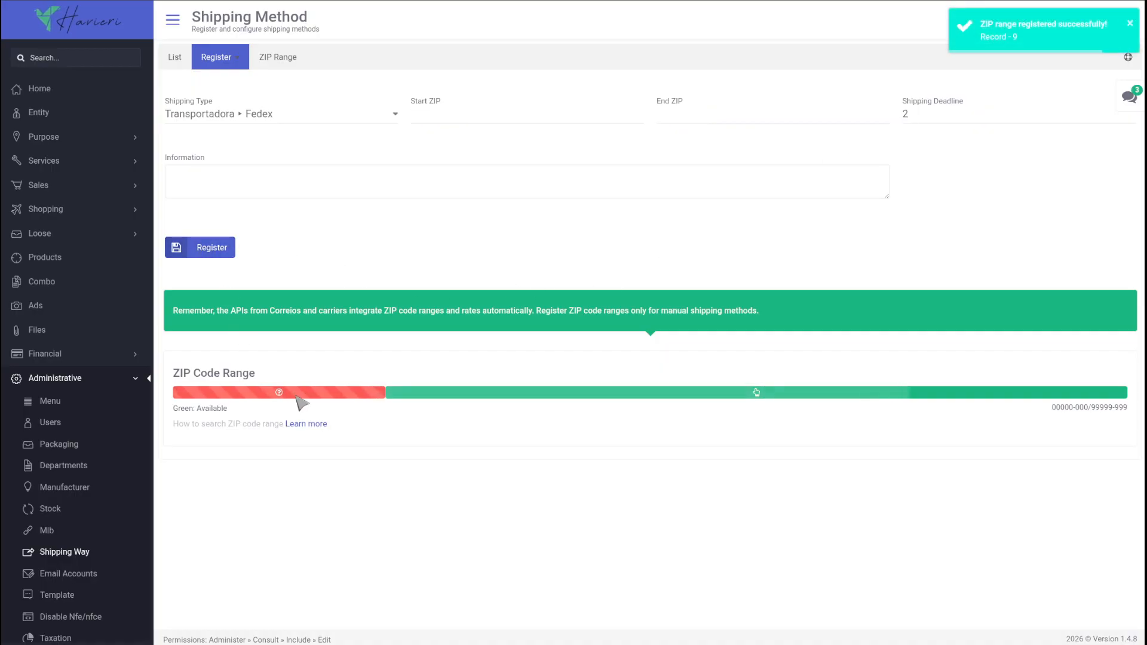
Register a second Fedex ZIP range from 33333-333 to 55000-000 with a shipping deadline of 5
{"action": "left_click", "coordinate": [452, 118]}
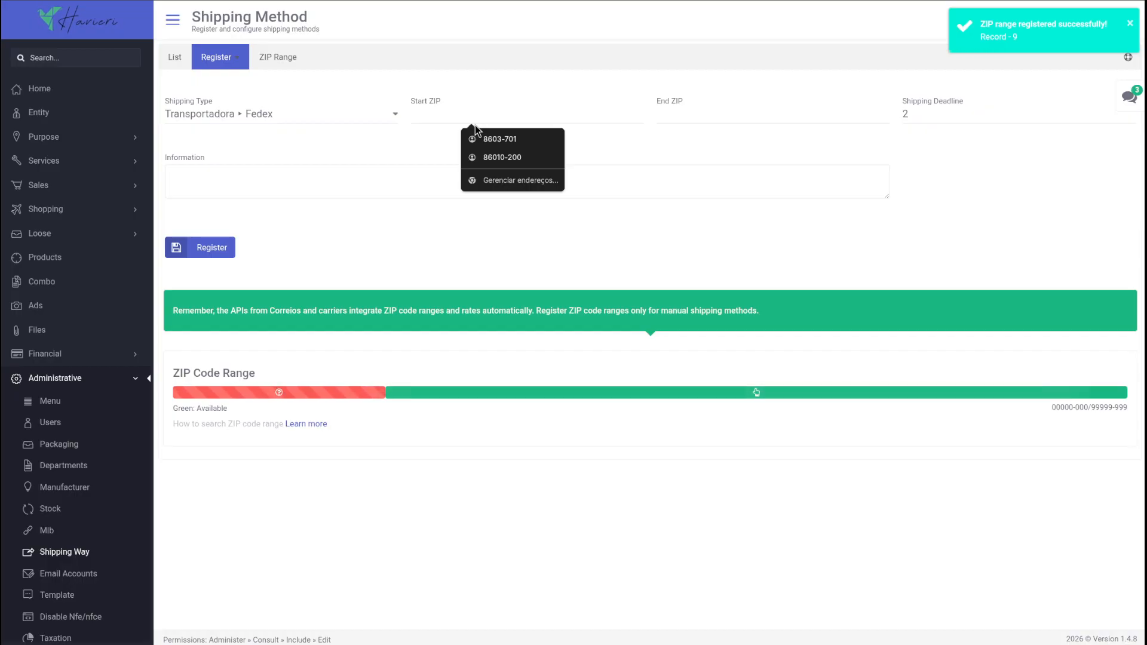
{"action": "type", "text": "33333-333"}
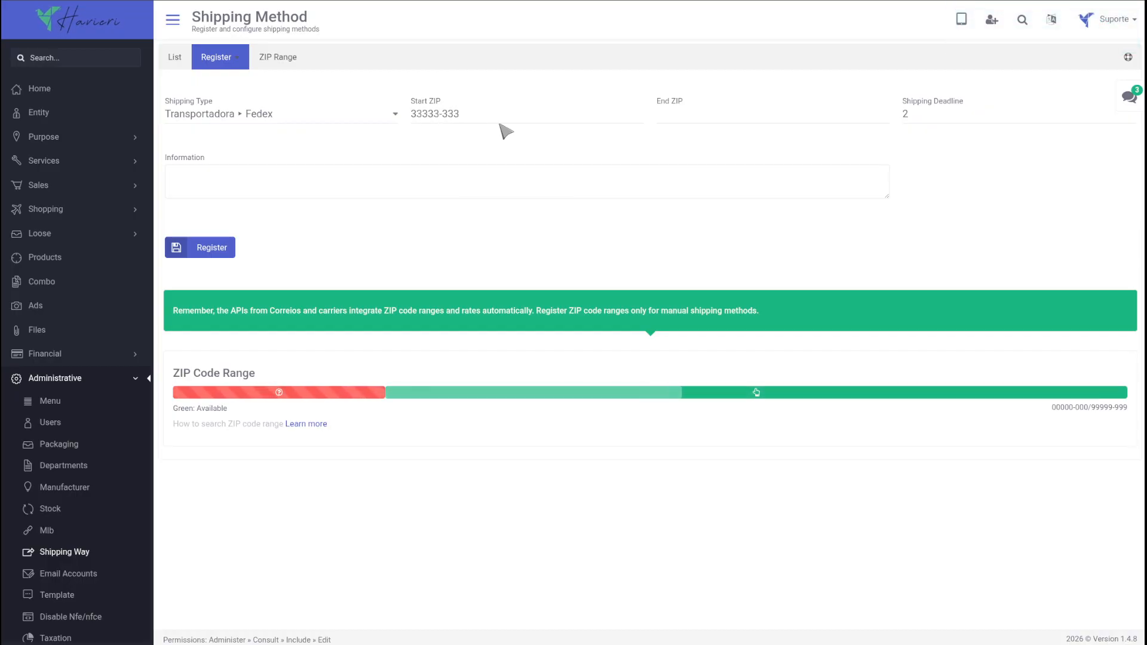
{"action": "left_click", "coordinate": [669, 114]}
{"action": "type", "text": "55000-000"}
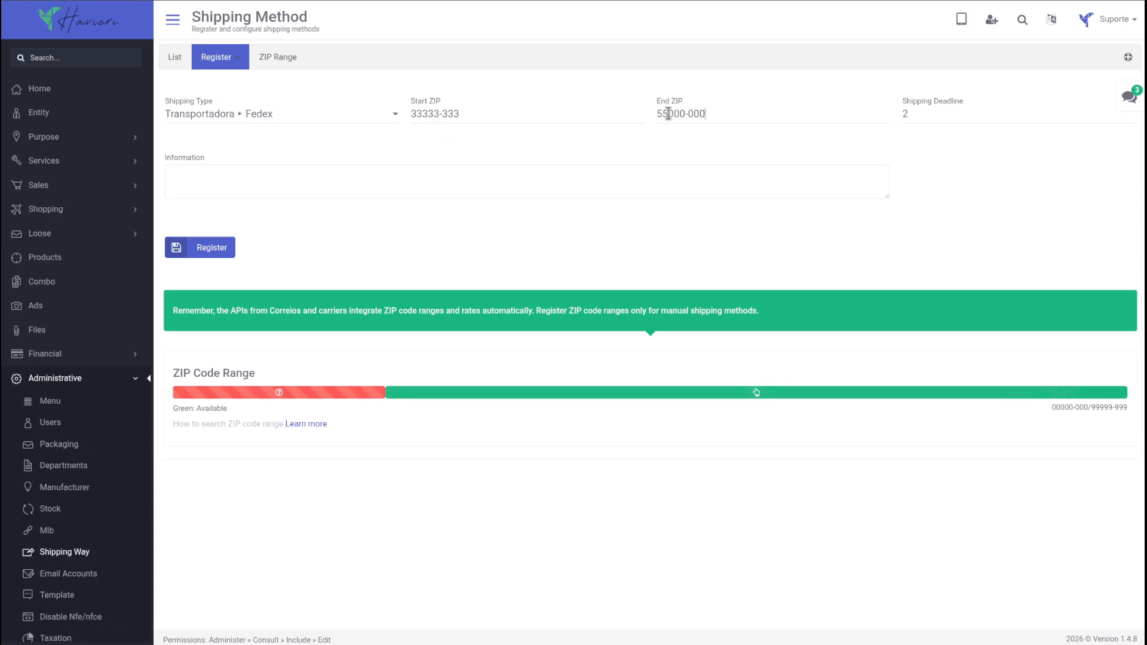
{"action": "left_click_drag", "start_coordinate": [932, 116], "coordinate": [883, 114]}
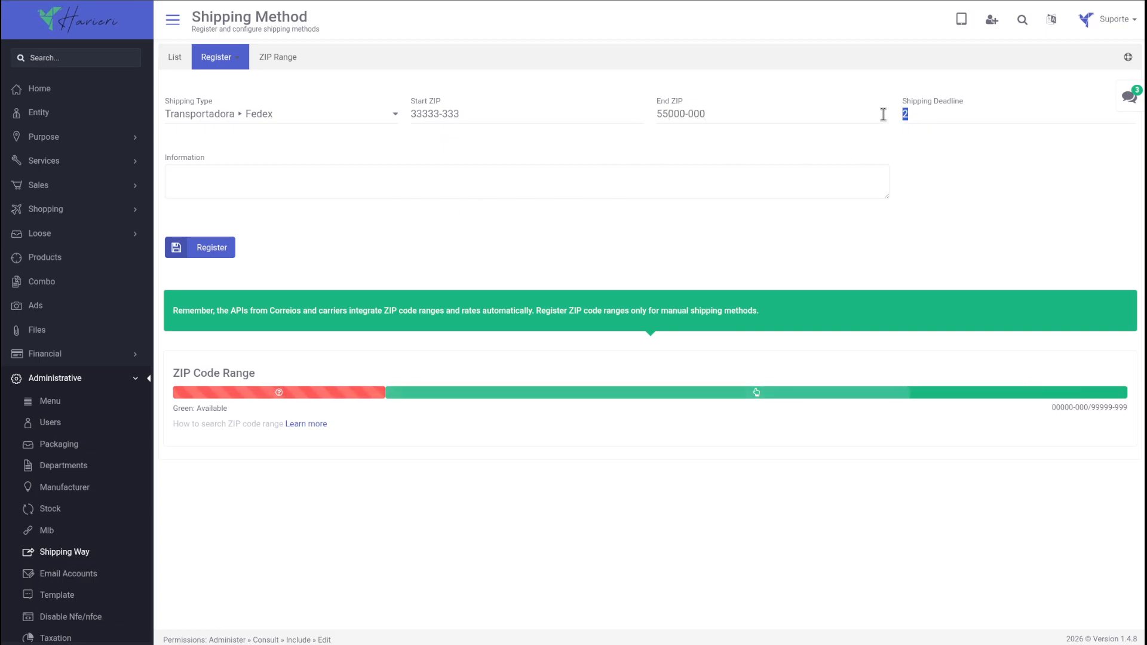
{"action": "left_click", "coordinate": [199, 248]}
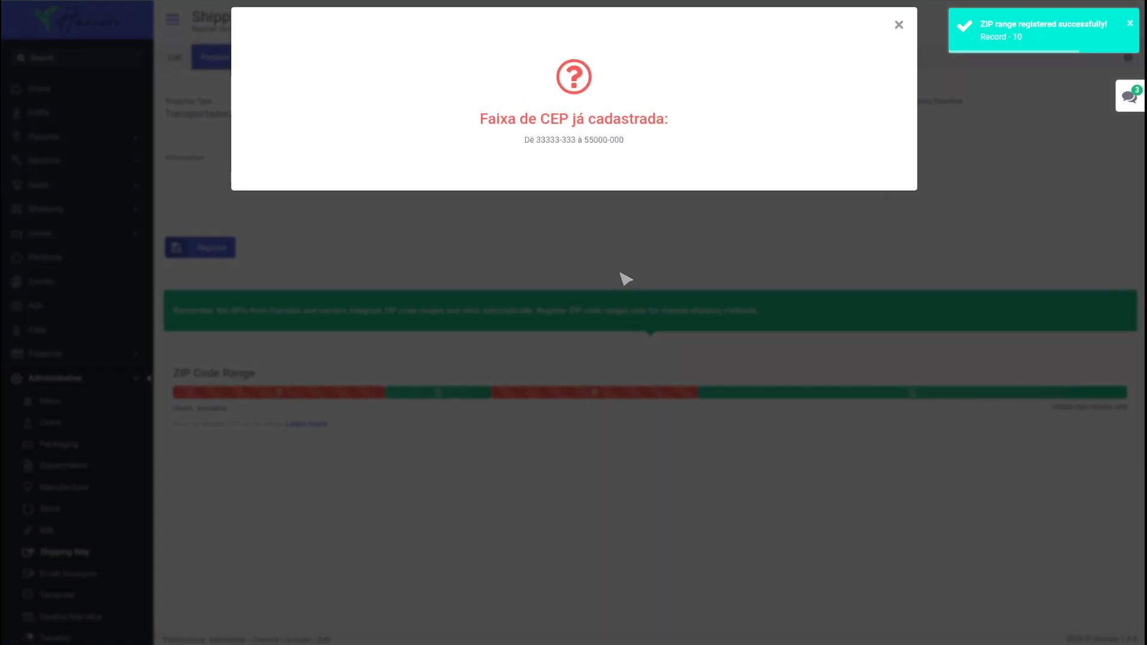
Inspect the available and occupied segments of Fedex's ZIP code range bar, and return to the shipping method list
{"action": "left_click", "coordinate": [510, 451]}
{"action": "left_click", "coordinate": [448, 392]}
{"action": "left_click", "coordinate": [732, 394]}
{"action": "left_click", "coordinate": [791, 398]}
{"action": "left_click", "coordinate": [702, 200]}
{"action": "left_click", "coordinate": [174, 57]}
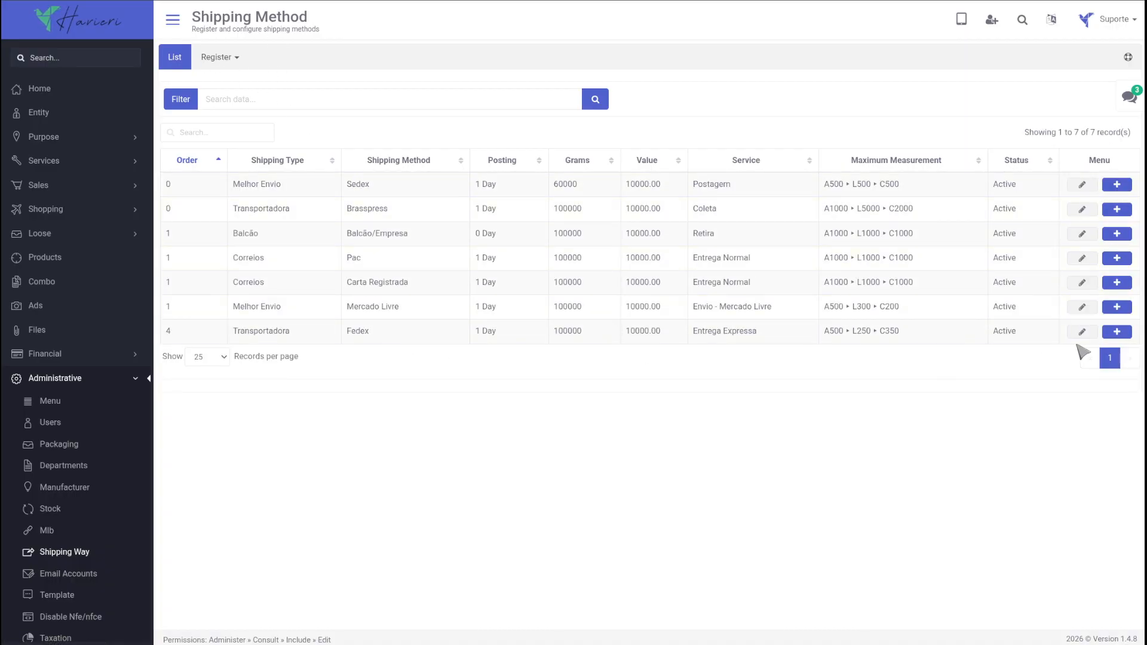
Open Fedex's registered ZIP ranges and compare their start and end ZIPs with the ZIP code range bar
{"action": "left_click", "coordinate": [1117, 332]}
{"action": "left_click_drag", "start_coordinate": [655, 191], "coordinate": [571, 186]}
{"action": "left_click_drag", "start_coordinate": [645, 212], "coordinate": [562, 213]}
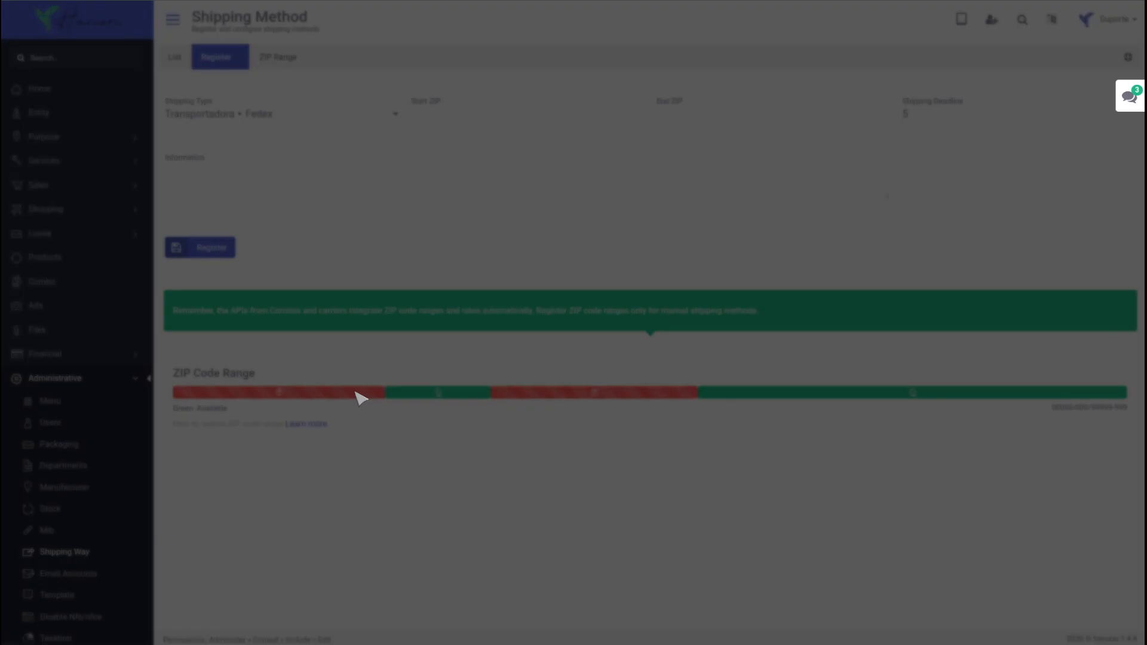
{"action": "left_click", "coordinate": [436, 409]}
{"action": "left_click", "coordinate": [579, 393]}
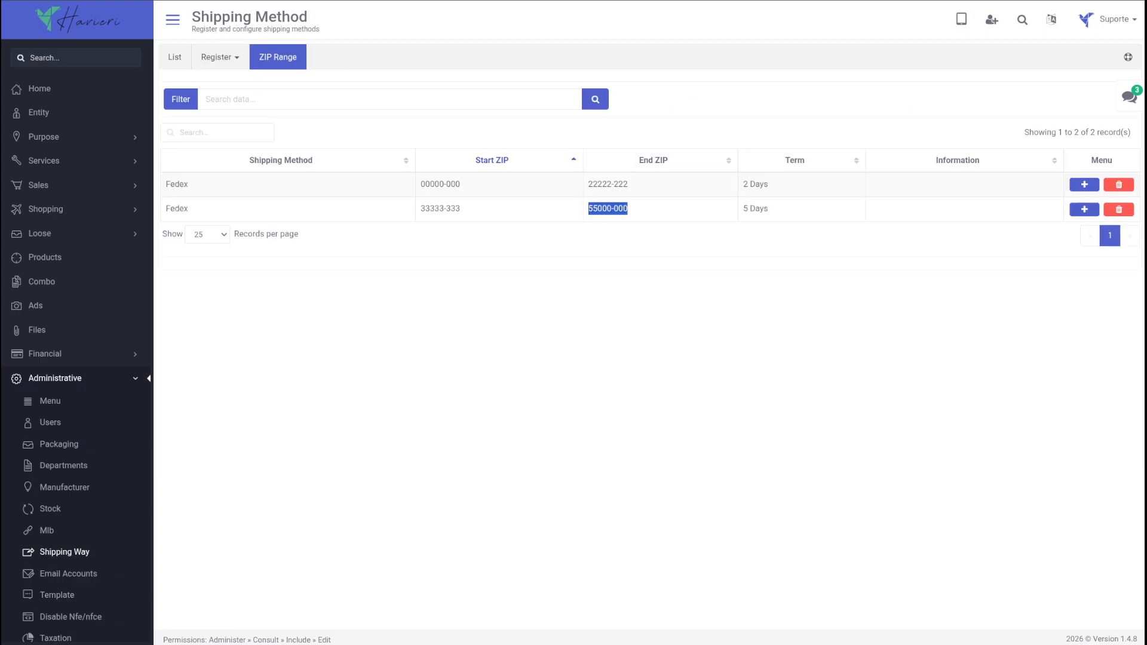
Open a new rate registration for Transportadora Fedex and choose the ZIP code range 00000-000 à 22222-222
{"action": "left_click", "coordinate": [216, 57]}
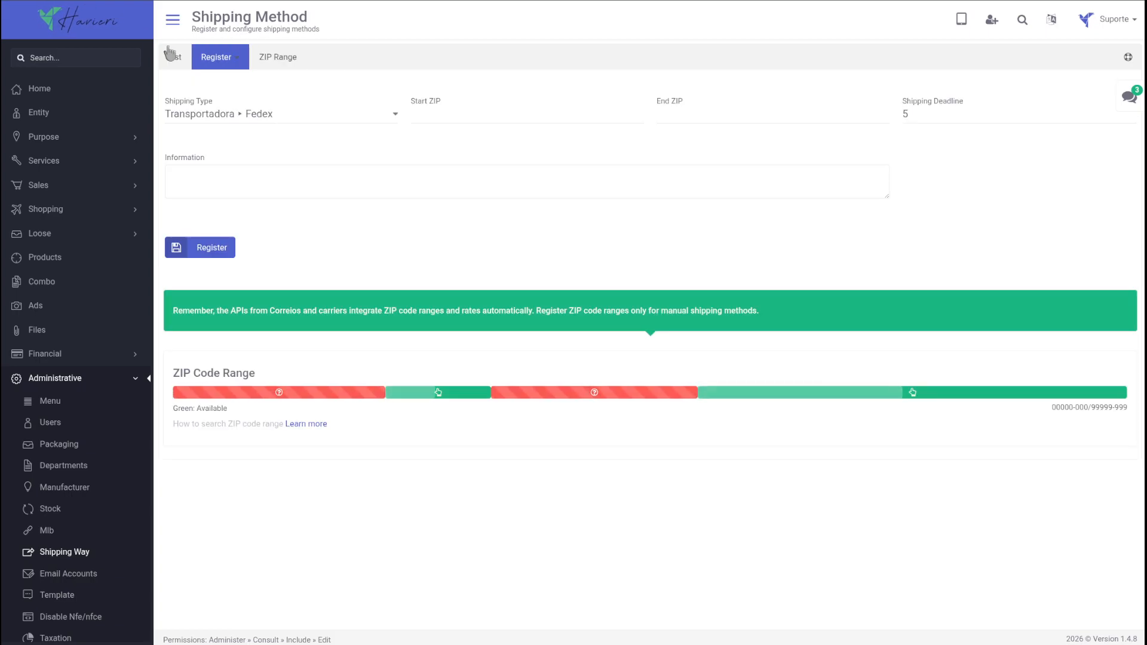
{"action": "left_click", "coordinate": [218, 58]}
{"action": "left_click", "coordinate": [229, 117]}
{"action": "left_click", "coordinate": [231, 117]}
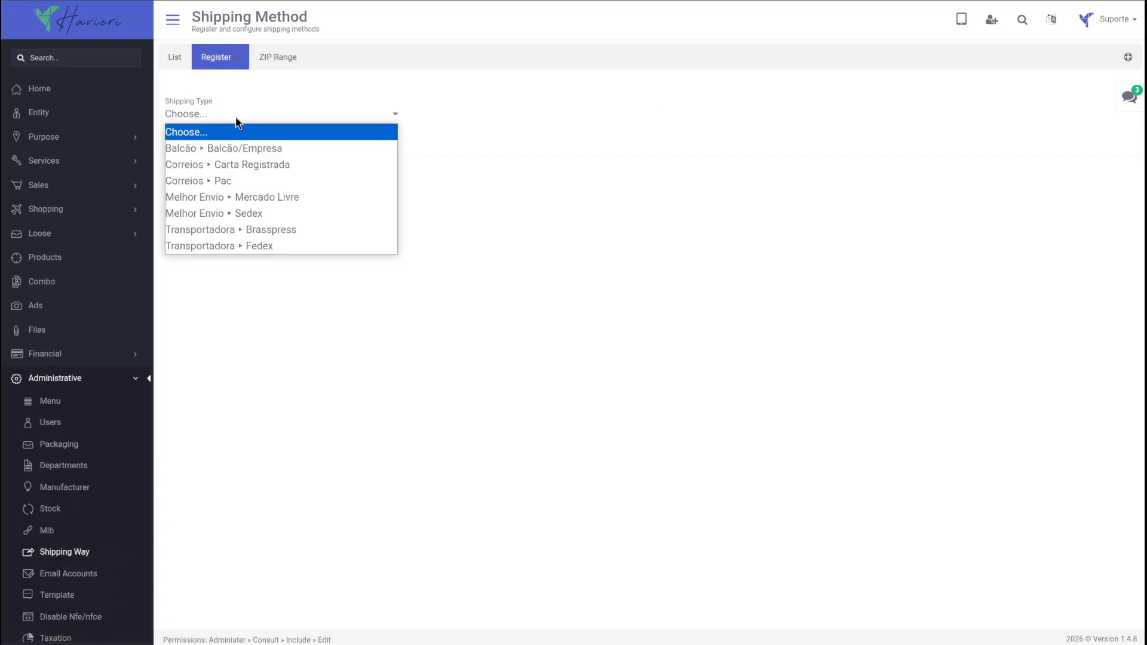
{"action": "left_click", "coordinate": [267, 247]}
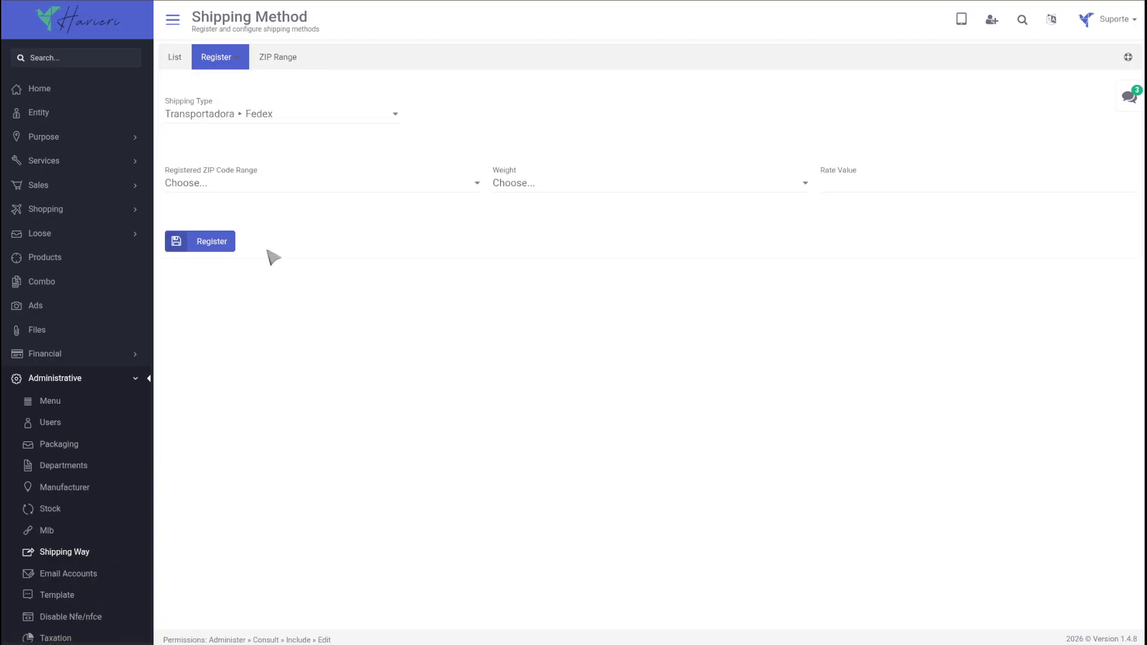
{"action": "left_click", "coordinate": [235, 185]}
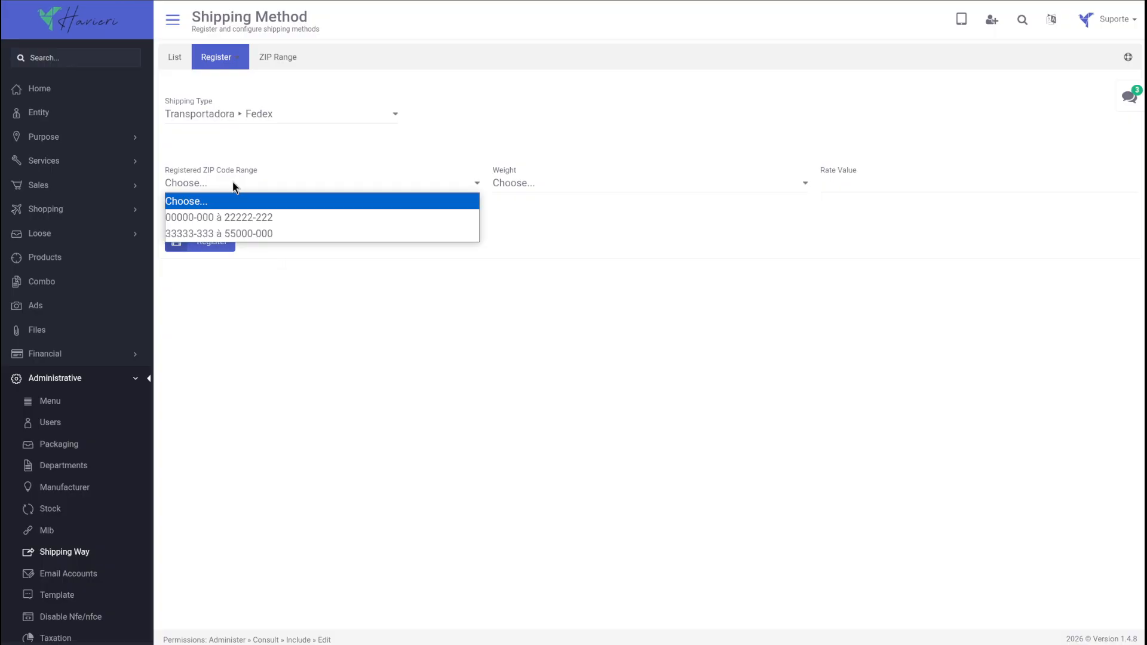
{"action": "left_click", "coordinate": [258, 234]}
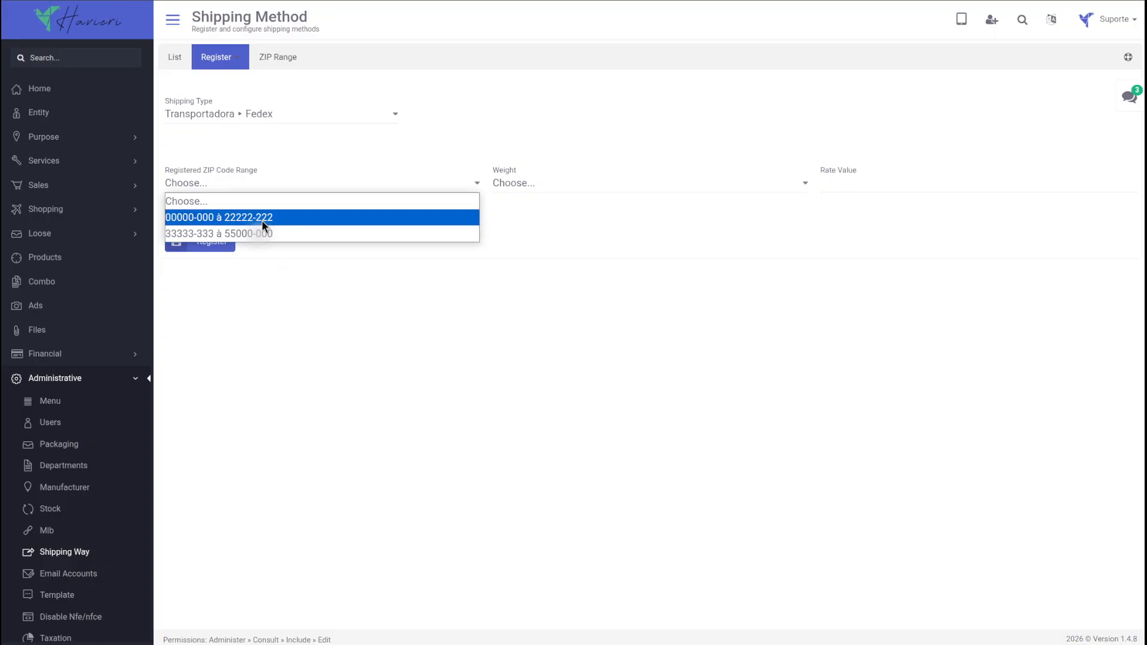
{"action": "left_click", "coordinate": [389, 224]}
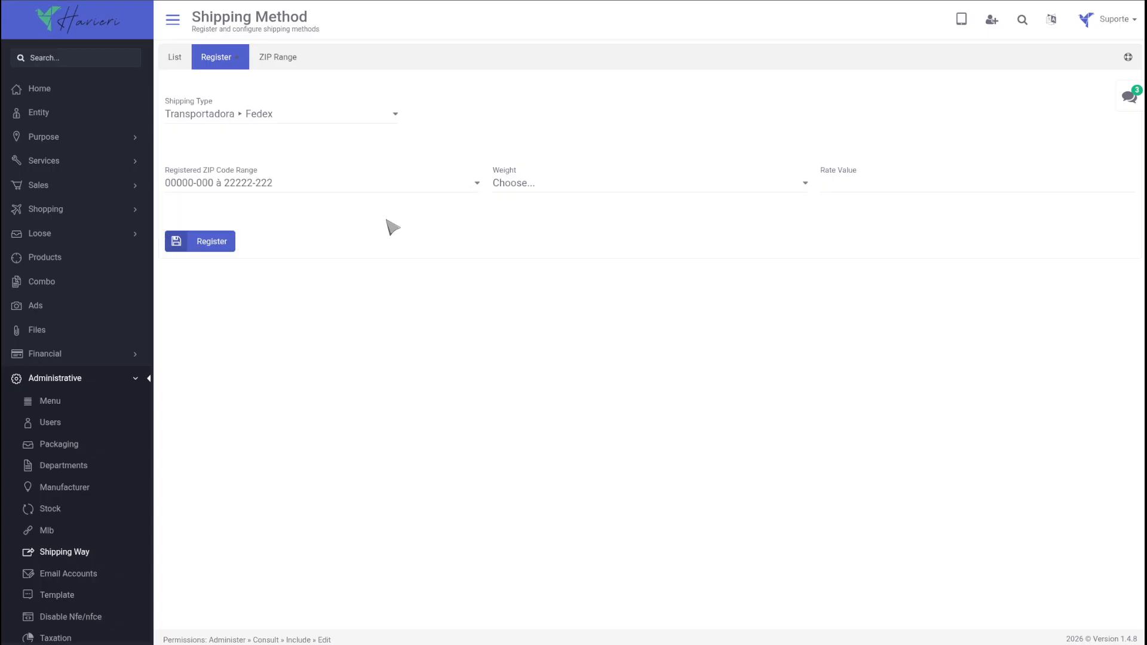
Register a rate of 15,00 for a weight of 1 Kg in the selected ZIP range
{"action": "left_click", "coordinate": [540, 184]}
{"action": "left_click", "coordinate": [535, 218]}
{"action": "left_click", "coordinate": [844, 180]}
{"action": "type", "text": "15,00"}
{"action": "left_click", "coordinate": [226, 244]}
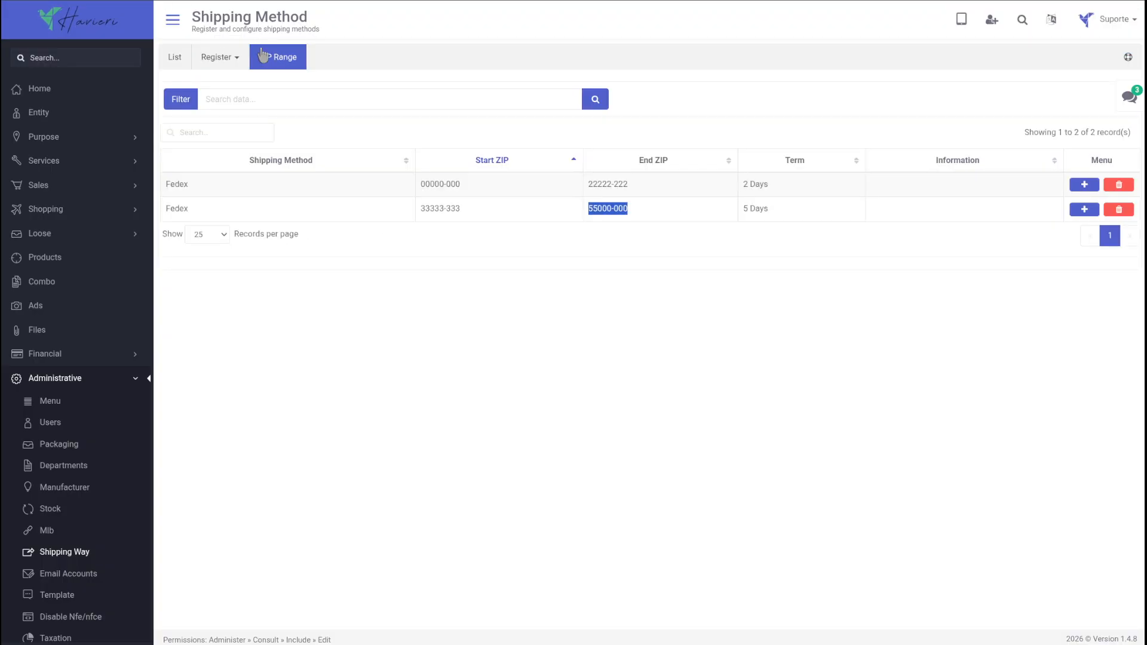
Refresh the ZIP range list, open the rates of the 00000-000 to 22222-222 range and check their weight and value
{"action": "left_click", "coordinate": [598, 103]}
{"action": "left_click", "coordinate": [1085, 185]}
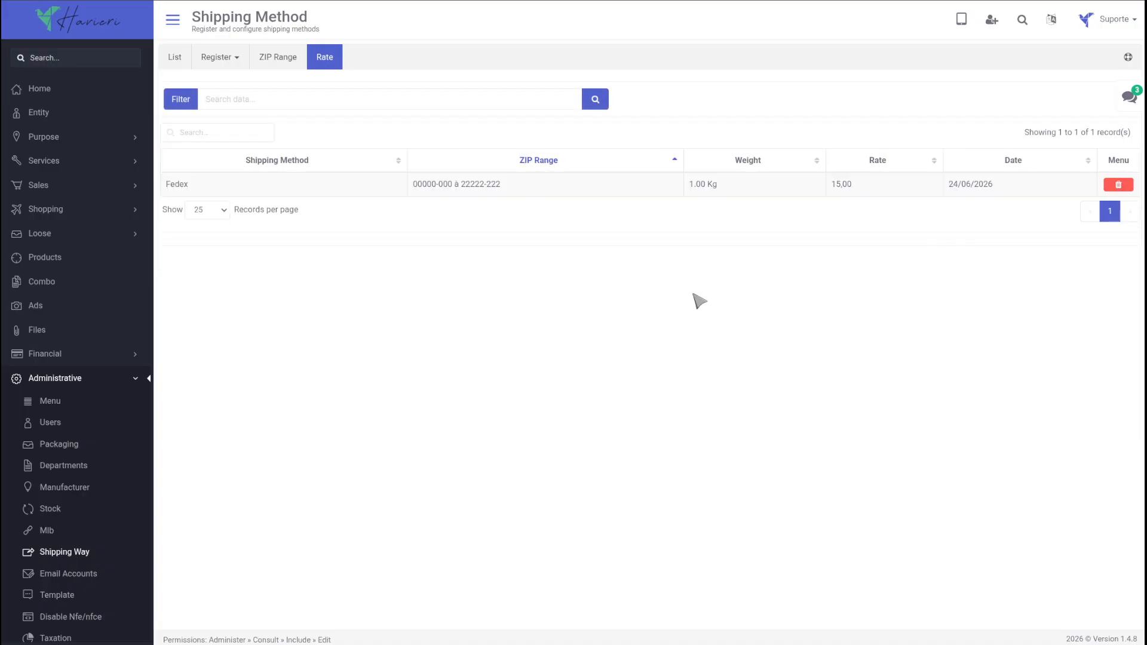
{"action": "left_click_drag", "start_coordinate": [727, 184], "coordinate": [674, 188]}
{"action": "left_click_drag", "start_coordinate": [868, 190], "coordinate": [823, 190]}
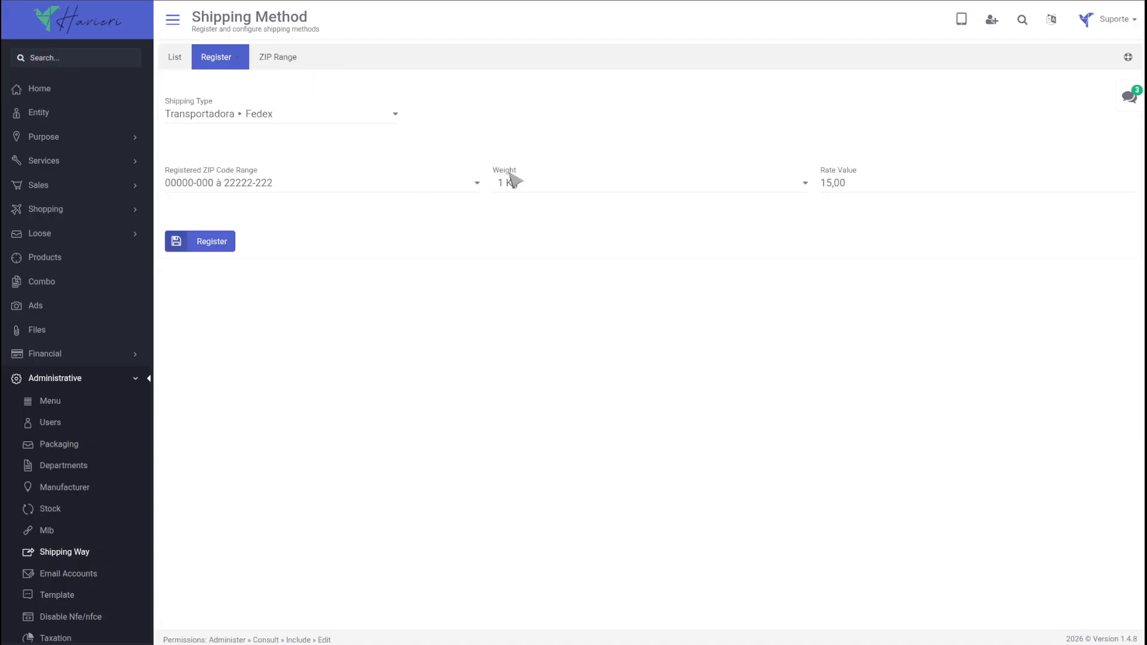
Register a Fedex rate of 20,00 for 2 Kg in the same ZIP range
{"action": "left_click", "coordinate": [511, 179]}
{"action": "left_click", "coordinate": [508, 232]}
{"action": "left_click_drag", "start_coordinate": [852, 193], "coordinate": [785, 182]}
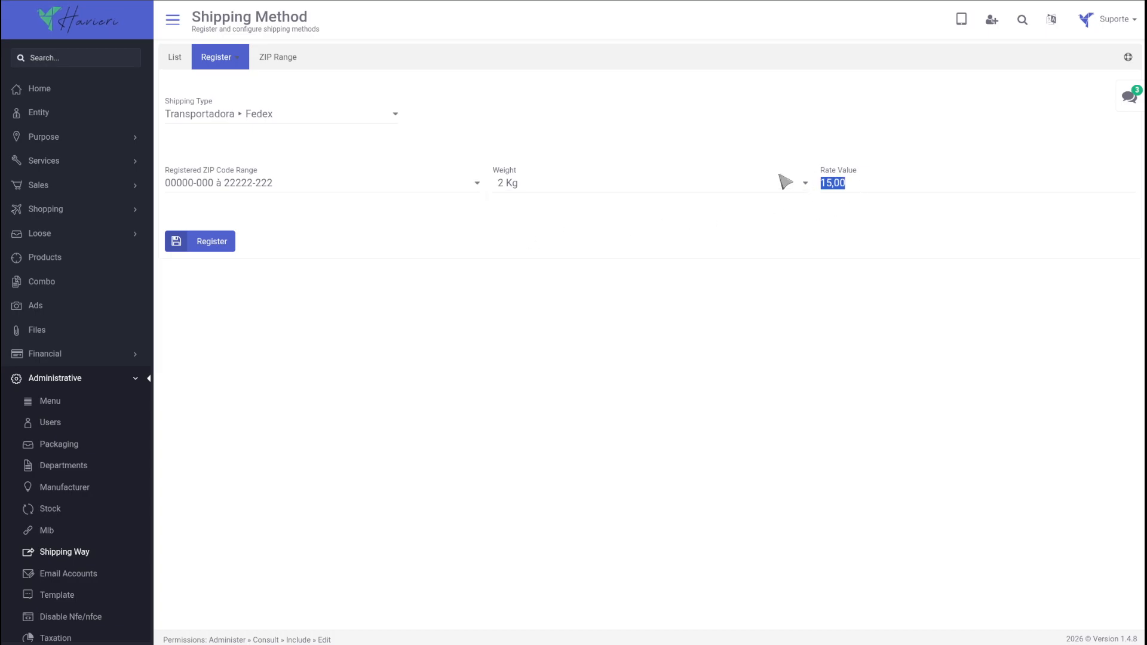
{"action": "type", "text": "20,00"}
{"action": "left_click", "coordinate": [216, 243]}
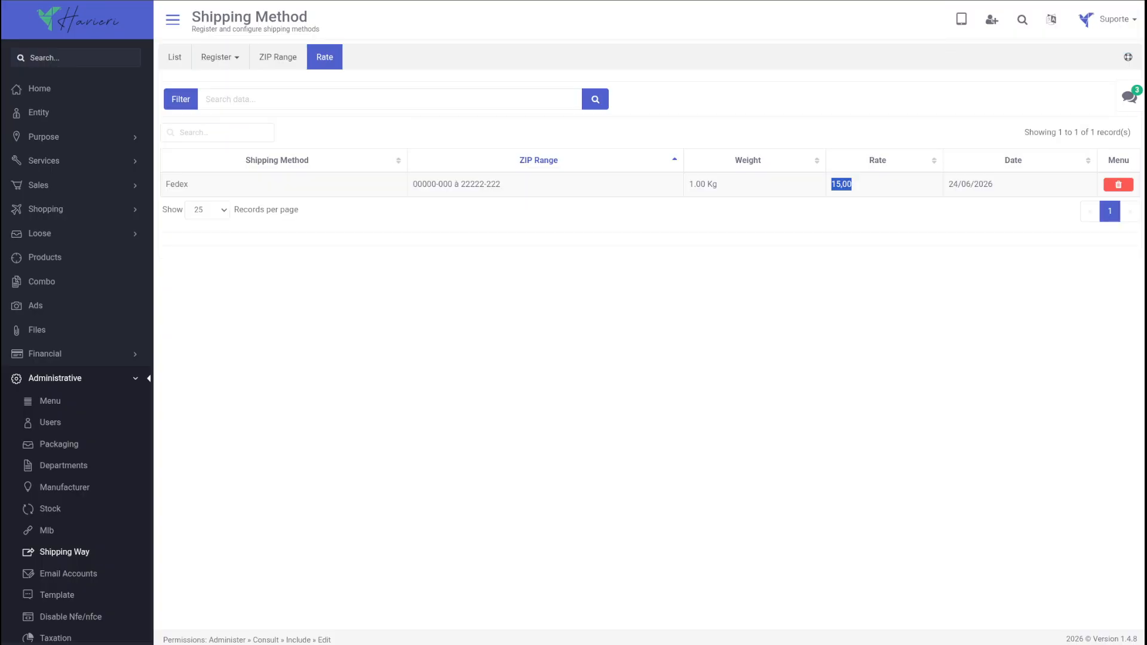
Refresh the Fedex rate list and check the weight and value of the 2 Kg entry
{"action": "left_click", "coordinate": [595, 99]}
{"action": "left_click_drag", "start_coordinate": [884, 213], "coordinate": [707, 209]}
{"action": "left_click", "coordinate": [523, 213]}
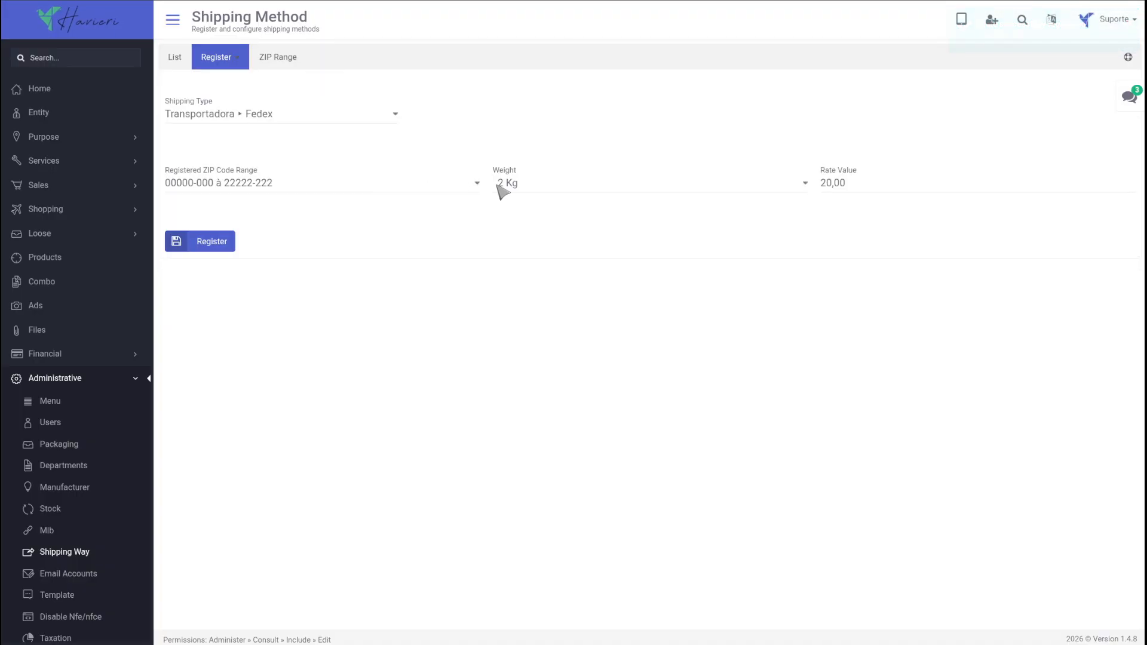
Register a Fedex rate of 35,00 for 10 Kg in the 00000-000 à 22222-222 ZIP range
{"action": "left_click", "coordinate": [533, 186]}
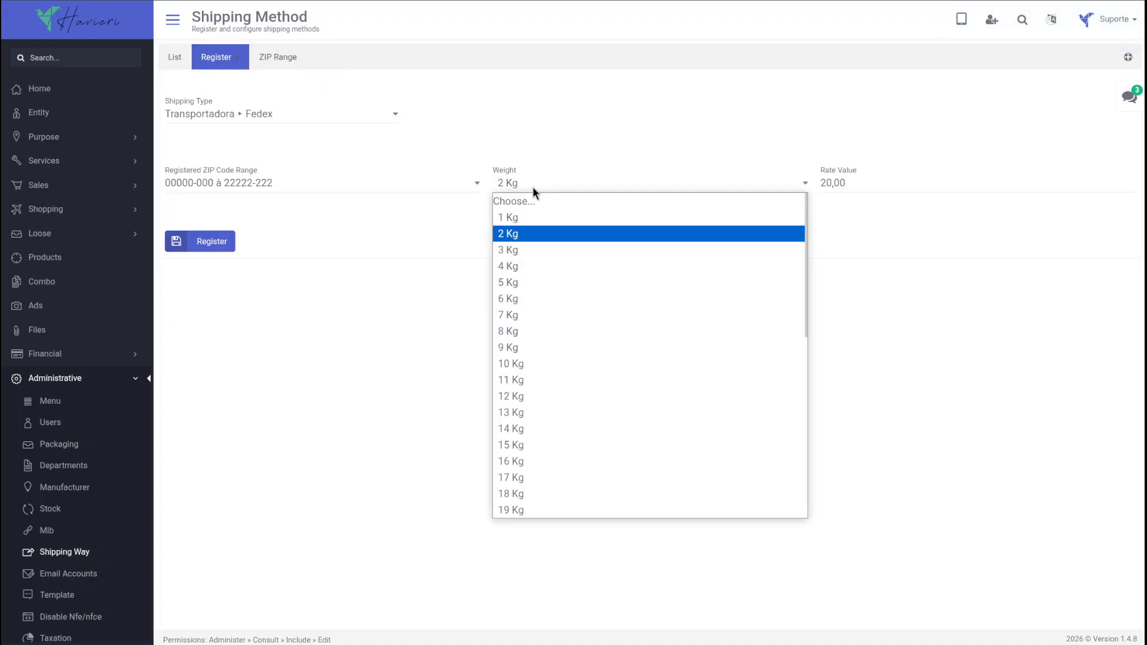
{"action": "left_click", "coordinate": [531, 364]}
{"action": "key", "text": "Tab"}
{"action": "type", "text": "35"}
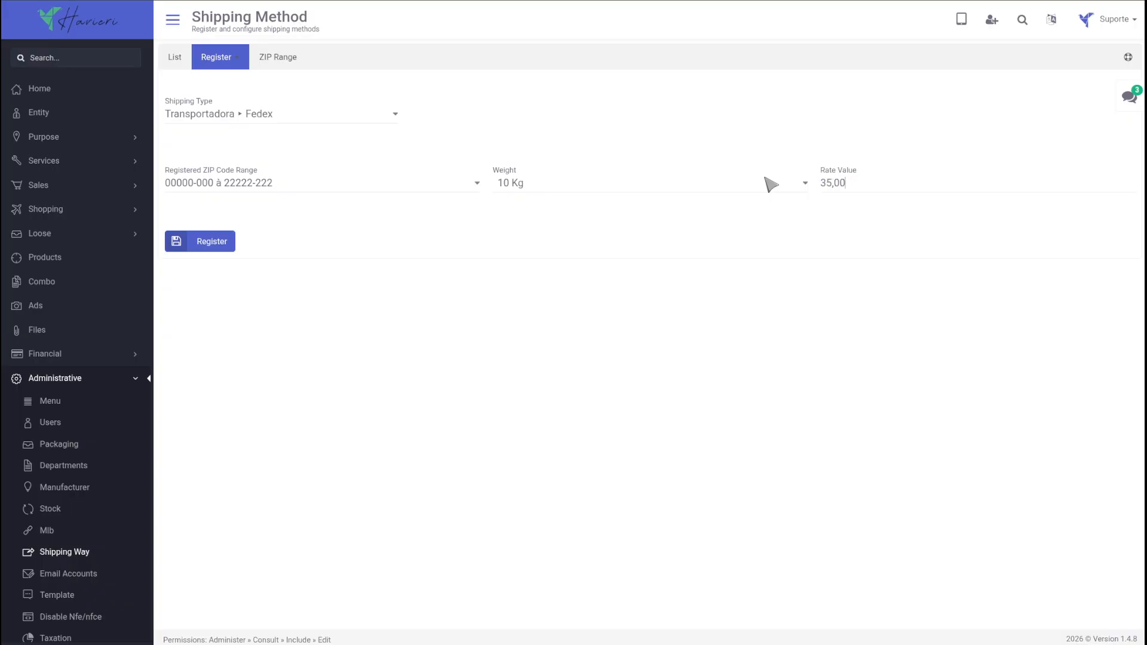
{"action": "left_click", "coordinate": [219, 246]}
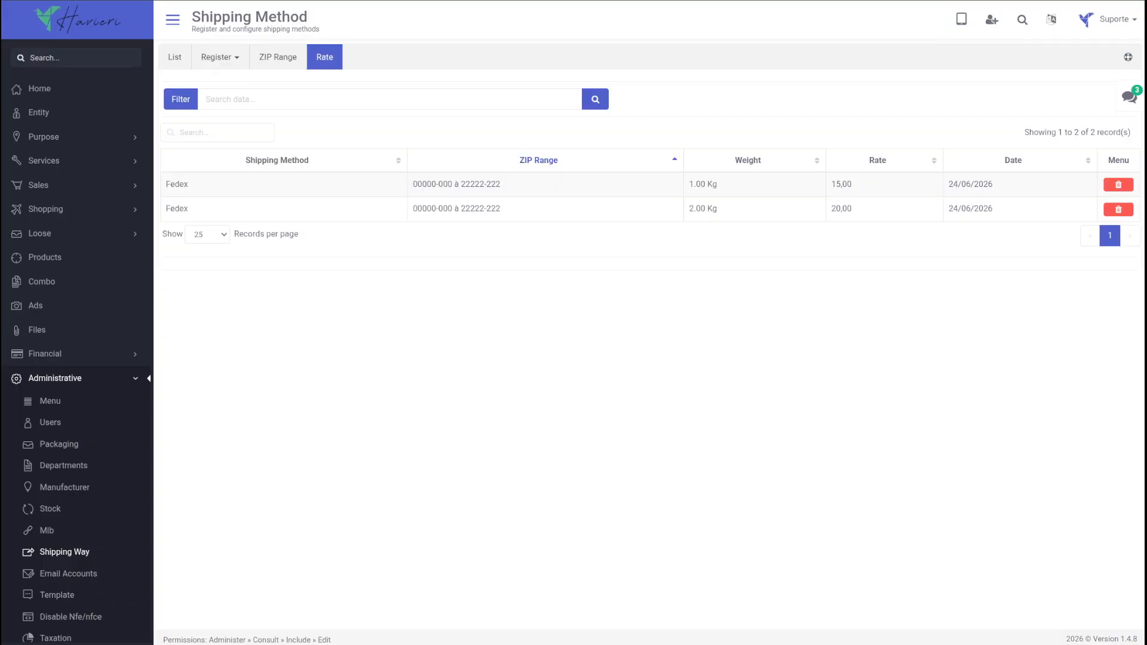
Refresh the rate list and review the weights and values registered for the first Fedex ZIP range
{"action": "left_click", "coordinate": [595, 99]}
{"action": "left_click_drag", "start_coordinate": [785, 245], "coordinate": [678, 185]}
{"action": "left_click", "coordinate": [852, 235]}
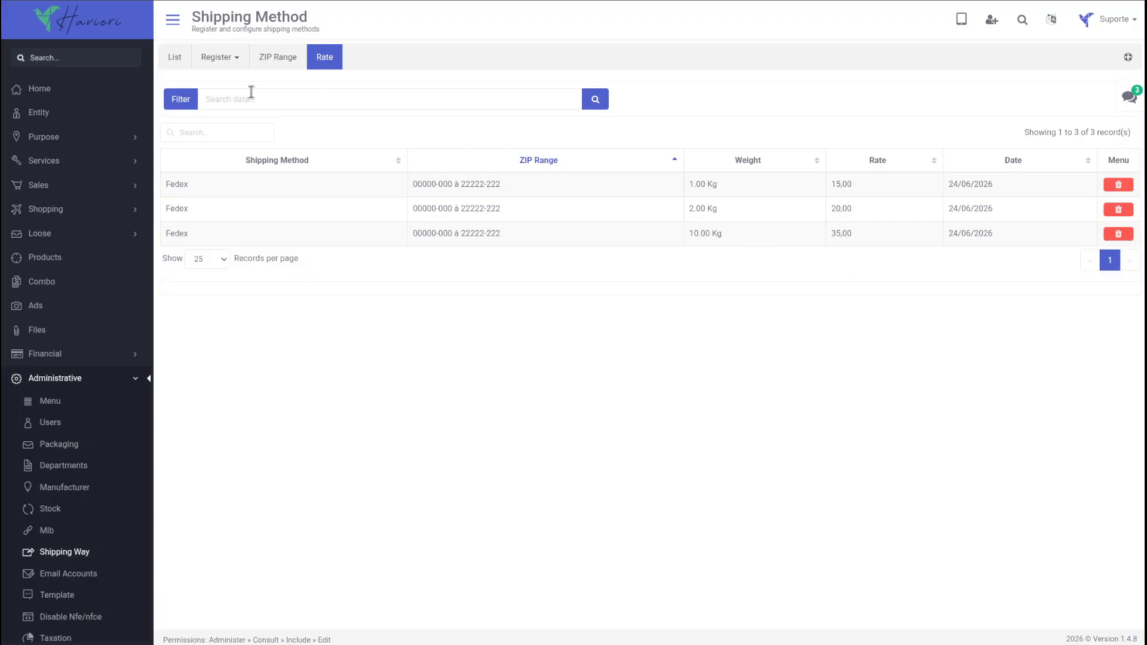
Return to the Fedex ZIP ranges and open the rates of the 33333-333 to 55000-000 range to check them
{"action": "left_click", "coordinate": [278, 56]}
{"action": "left_click_drag", "start_coordinate": [628, 208], "coordinate": [420, 209]}
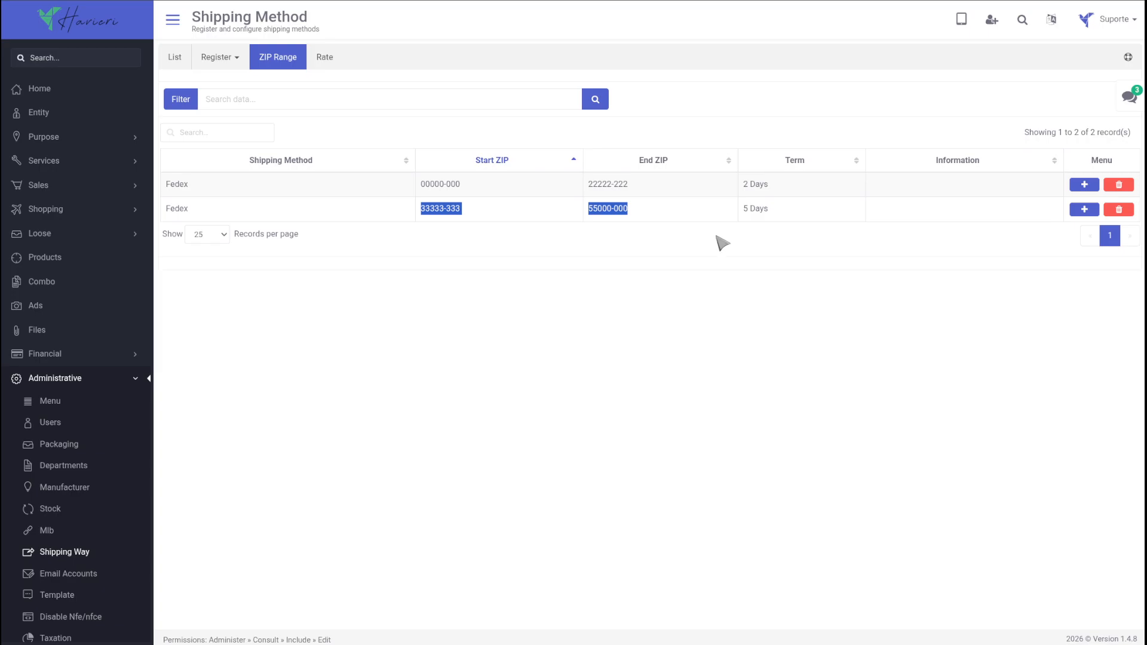
{"action": "left_click", "coordinate": [1089, 210]}
{"action": "left_click_drag", "start_coordinate": [699, 199], "coordinate": [532, 174]}
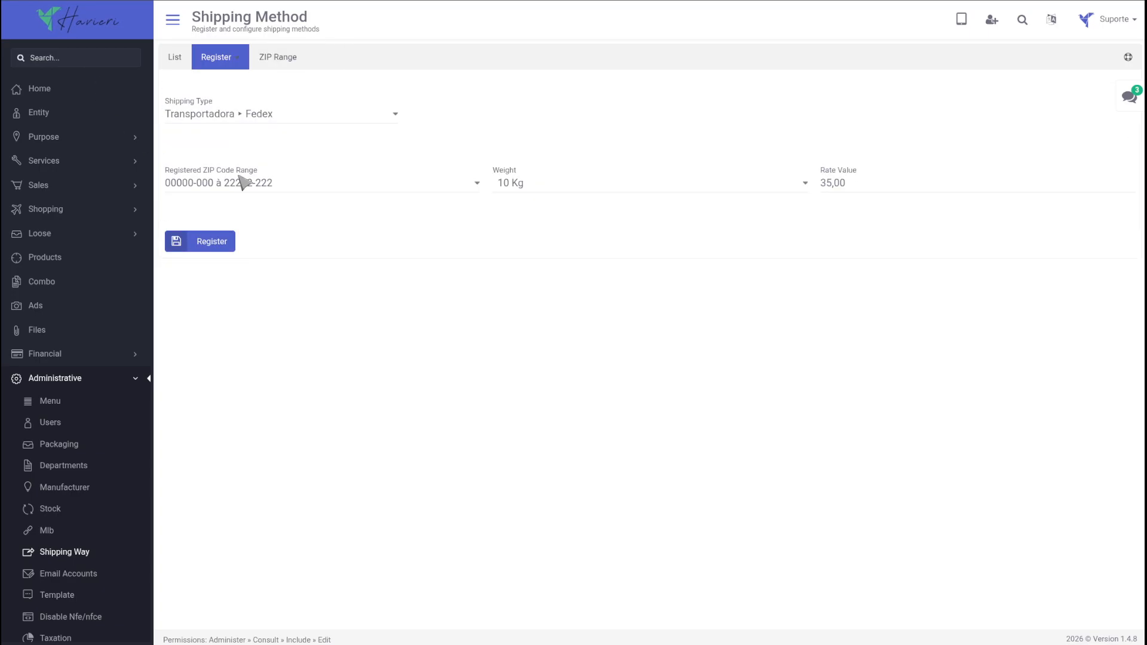
Register a Fedex rate of 25,00 for 1 Kg in the 33333-333 à 55000-000 ZIP range and refresh the rate list
{"action": "left_click", "coordinate": [279, 183]}
{"action": "left_click", "coordinate": [279, 232]}
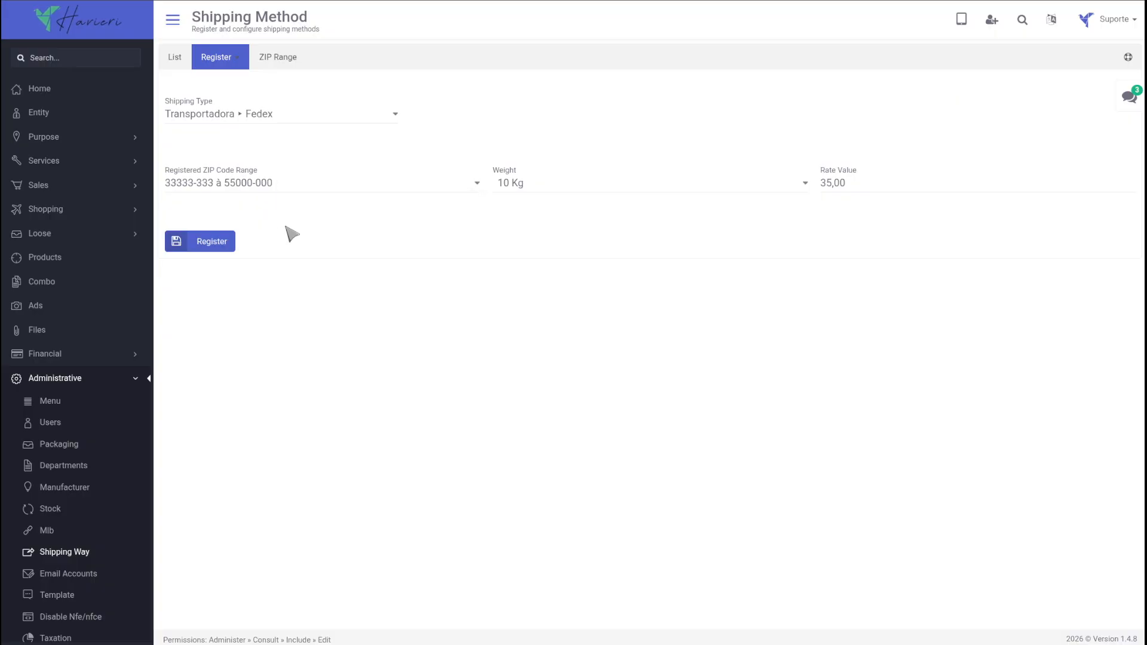
{"action": "left_click", "coordinate": [547, 185]}
{"action": "left_click", "coordinate": [525, 220]}
{"action": "key", "text": "Tab"}
{"action": "type", "text": "25,00"}
{"action": "left_click", "coordinate": [221, 236]}
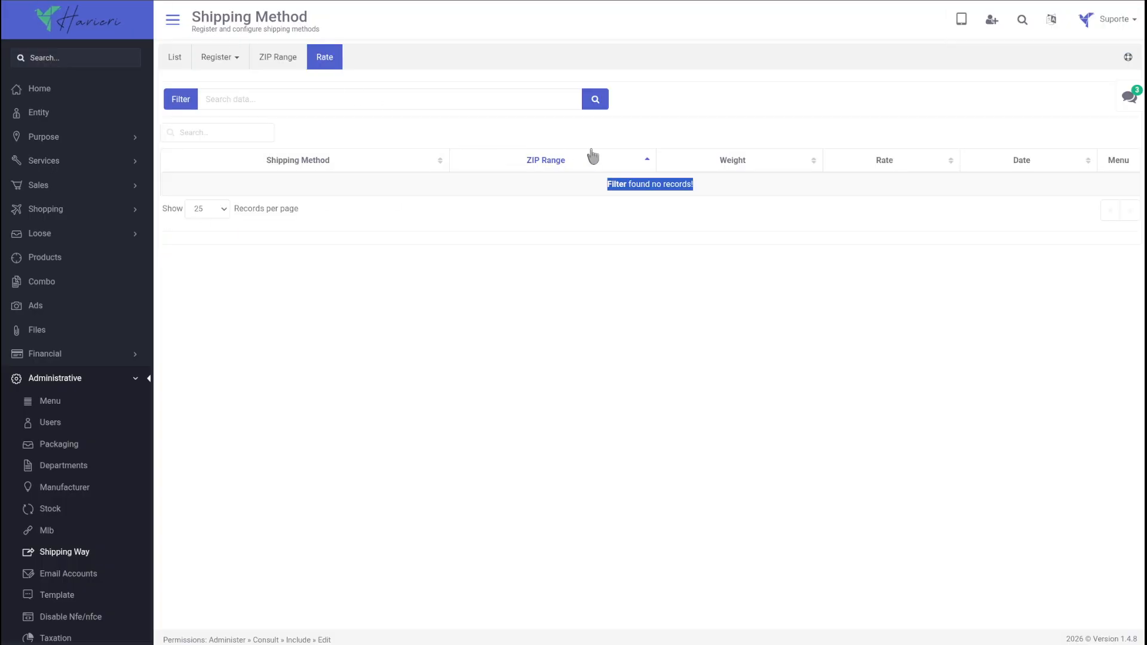
{"action": "left_click", "coordinate": [594, 102]}
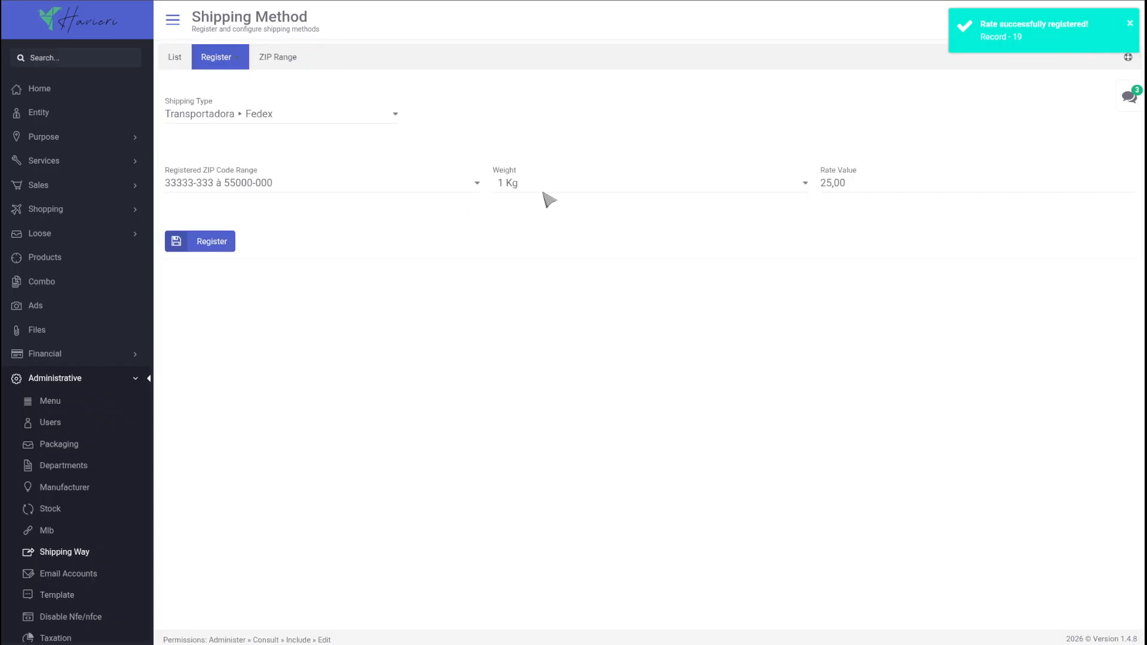
Register a Fedex rate of 35,00 for 3 Kg in the 33333-333 à 55000-000 ZIP range
{"action": "left_click", "coordinate": [544, 195]}
{"action": "left_click", "coordinate": [514, 238]}
{"action": "left_click_drag", "start_coordinate": [876, 184], "coordinate": [787, 182]}
{"action": "type", "text": "35"}
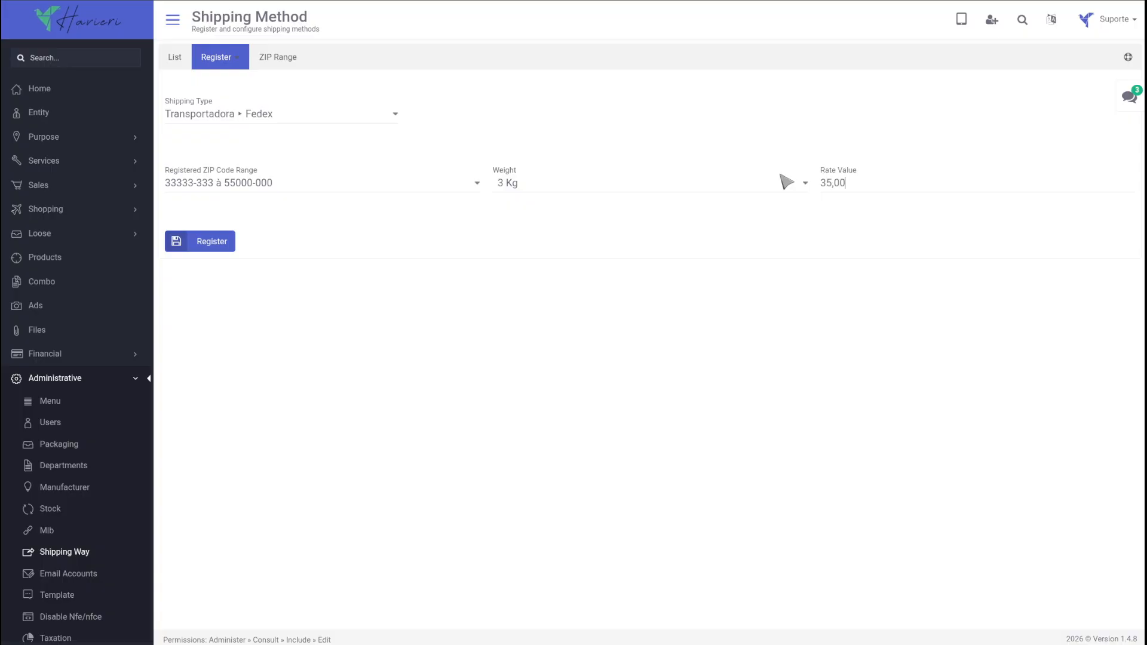
{"action": "left_click", "coordinate": [200, 243]}
Refresh the rate list of the 33333-333 à 55000-000 range and check the values of its entries
{"action": "left_click", "coordinate": [283, 59]}
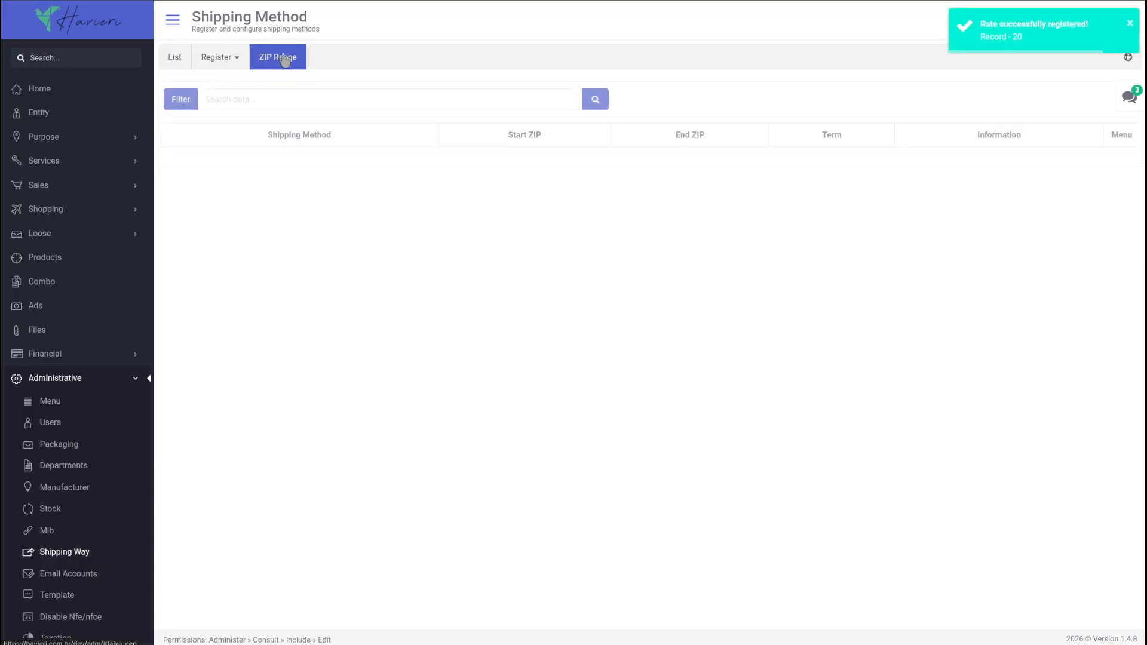
{"action": "left_click", "coordinate": [224, 60]}
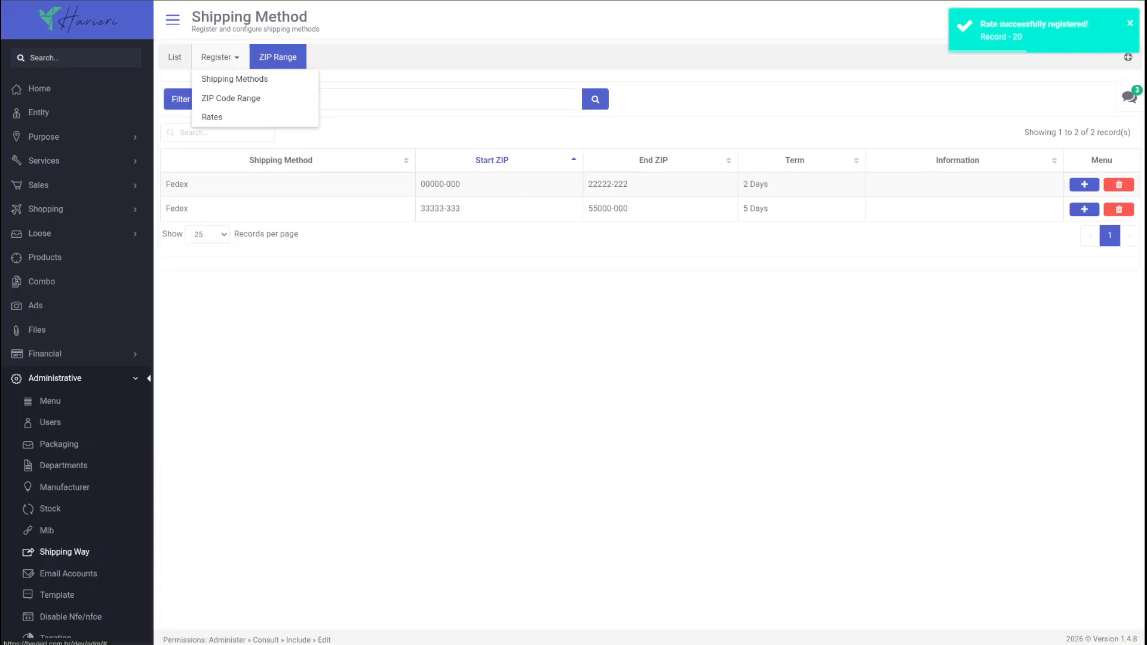
{"action": "left_click", "coordinate": [207, 115]}
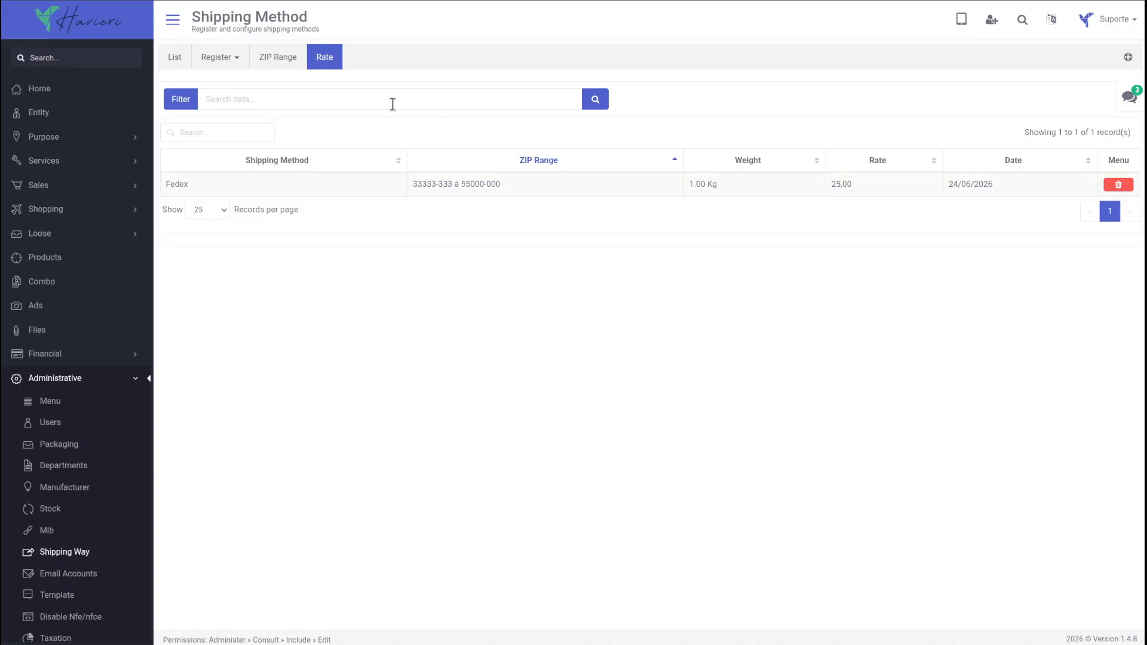
{"action": "left_click", "coordinate": [596, 102]}
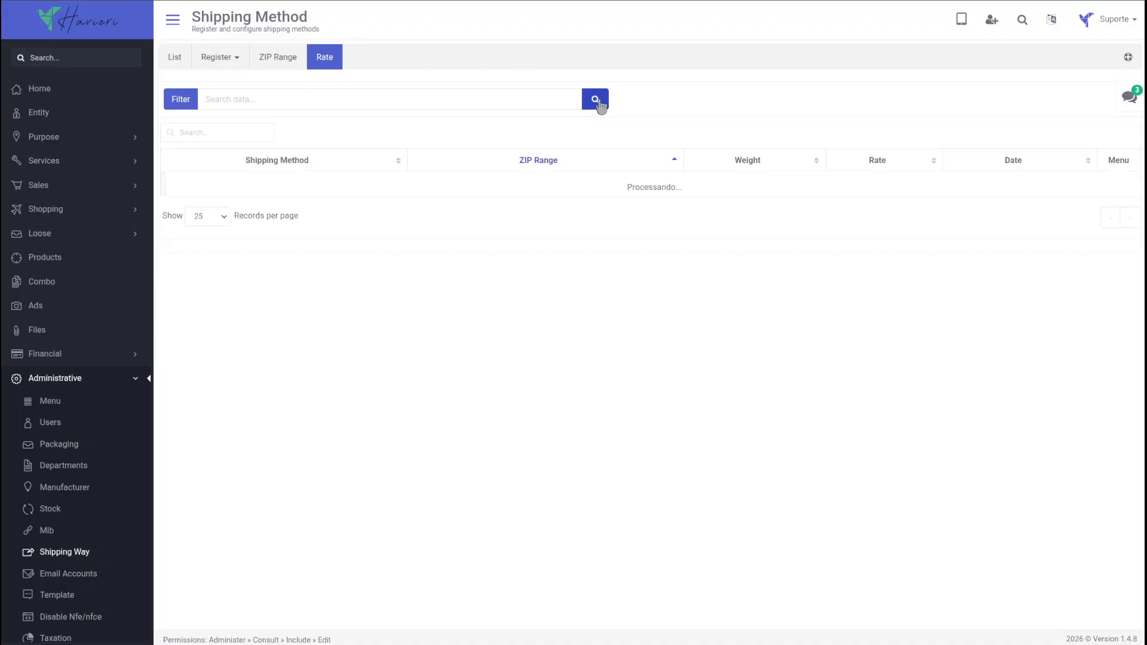
{"action": "double_click", "coordinate": [849, 210]}
{"action": "double_click", "coordinate": [855, 185]}
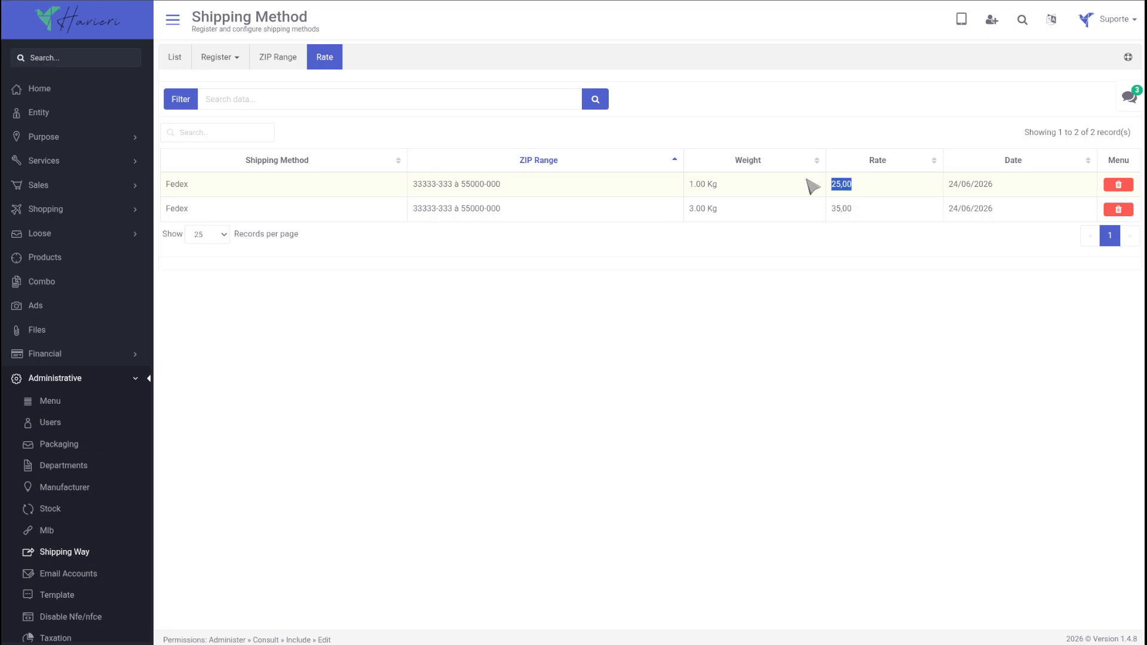
Review the rates of the 00000-000 to 22222-222 Fedex ZIP range, and return to the shipping methods list
{"action": "left_click", "coordinate": [277, 58]}
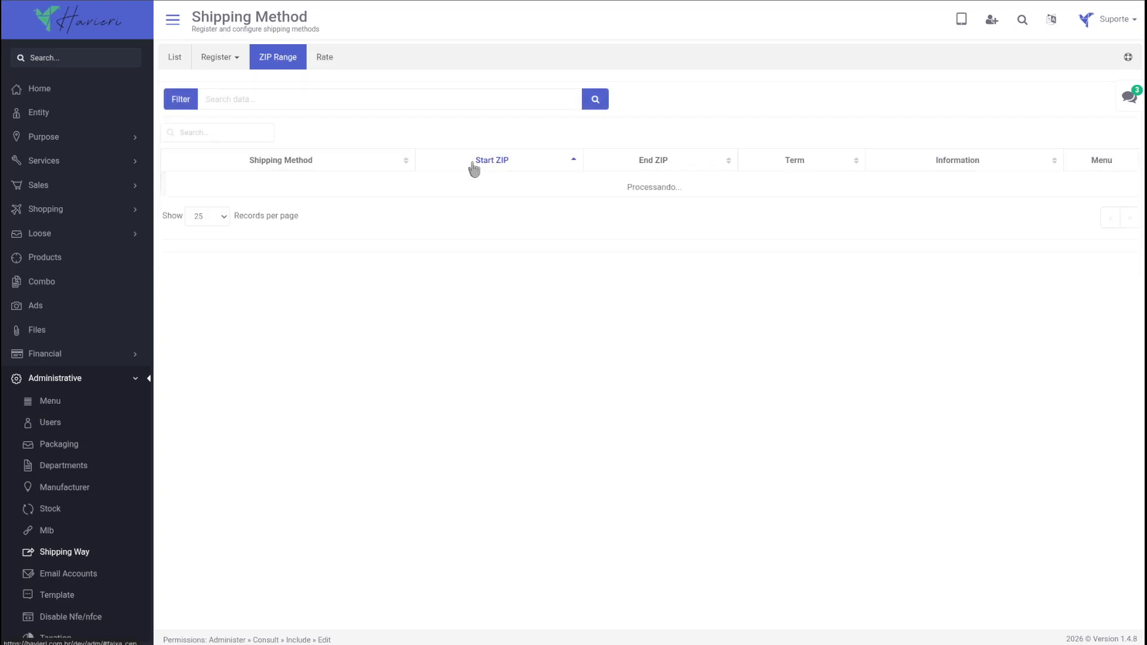
{"action": "left_click", "coordinate": [1083, 186]}
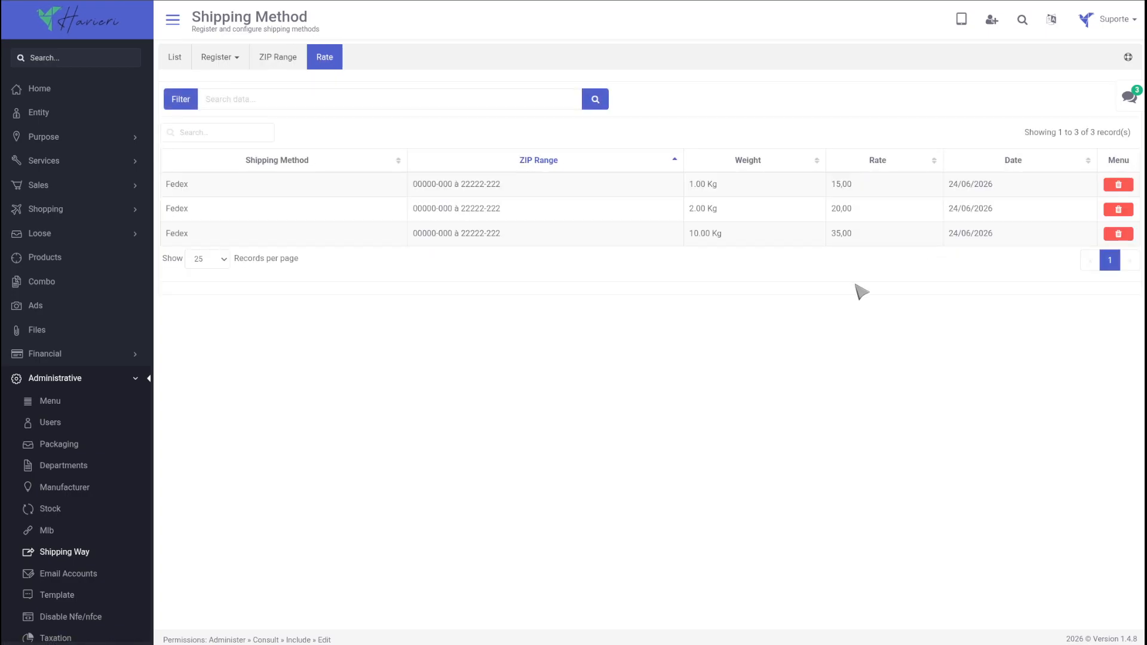
{"action": "left_click", "coordinate": [175, 58]}
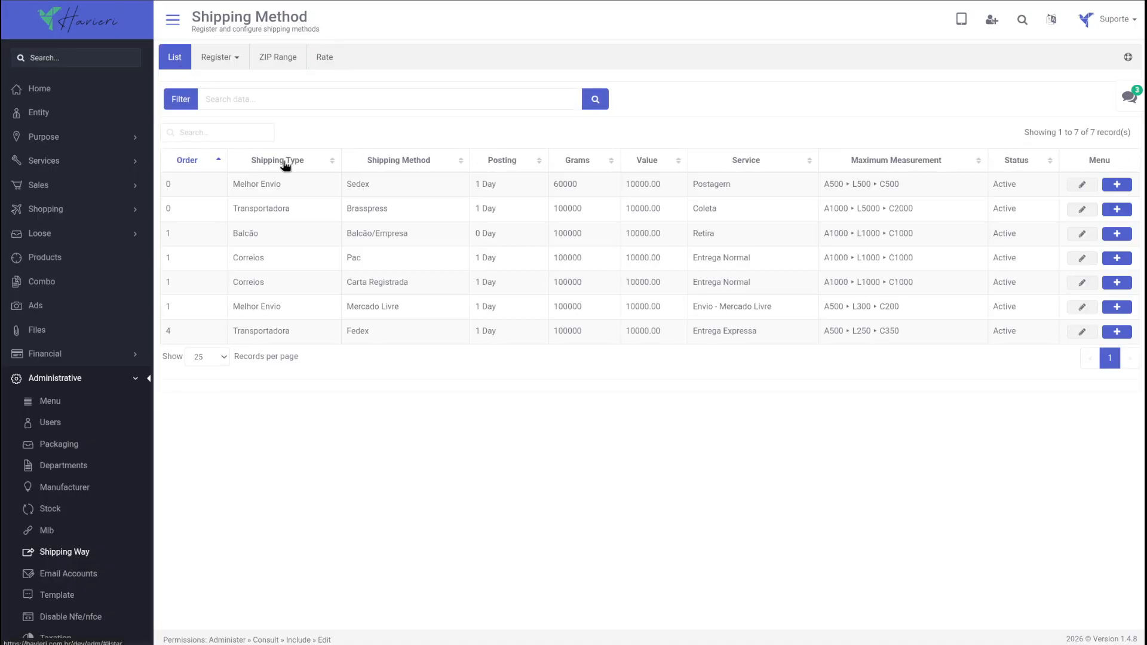
Open the Fedex shipping method for editing and examine its shipping type, service and shipping enabled options
{"action": "left_click", "coordinate": [1083, 333]}
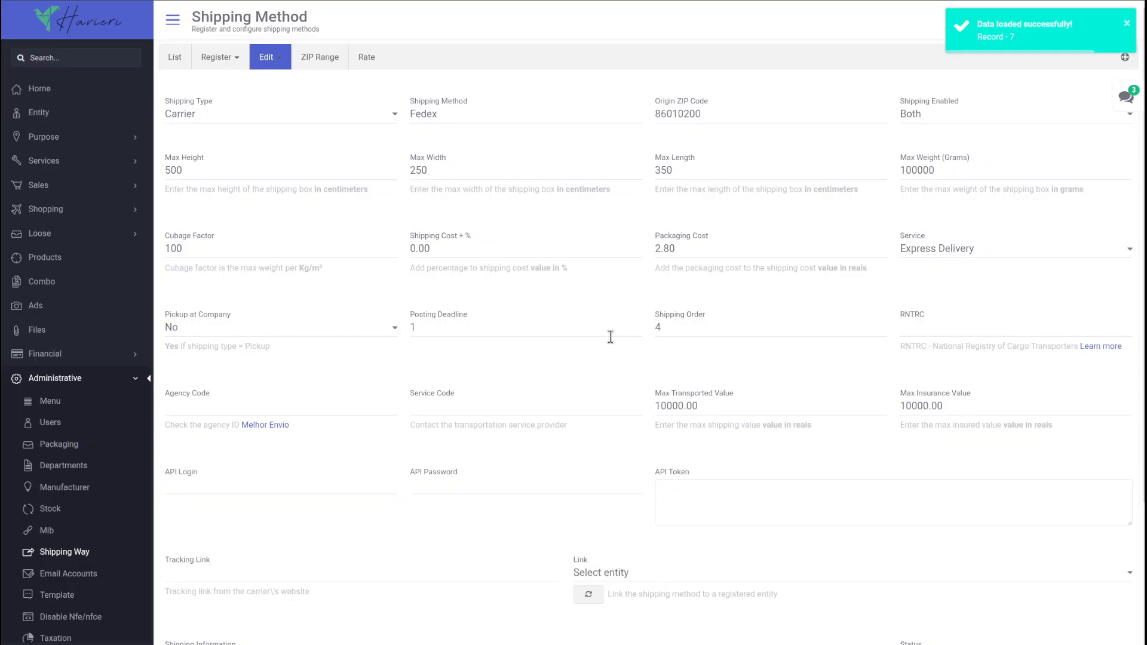
{"action": "left_click", "coordinate": [431, 115]}
{"action": "left_click", "coordinate": [275, 118]}
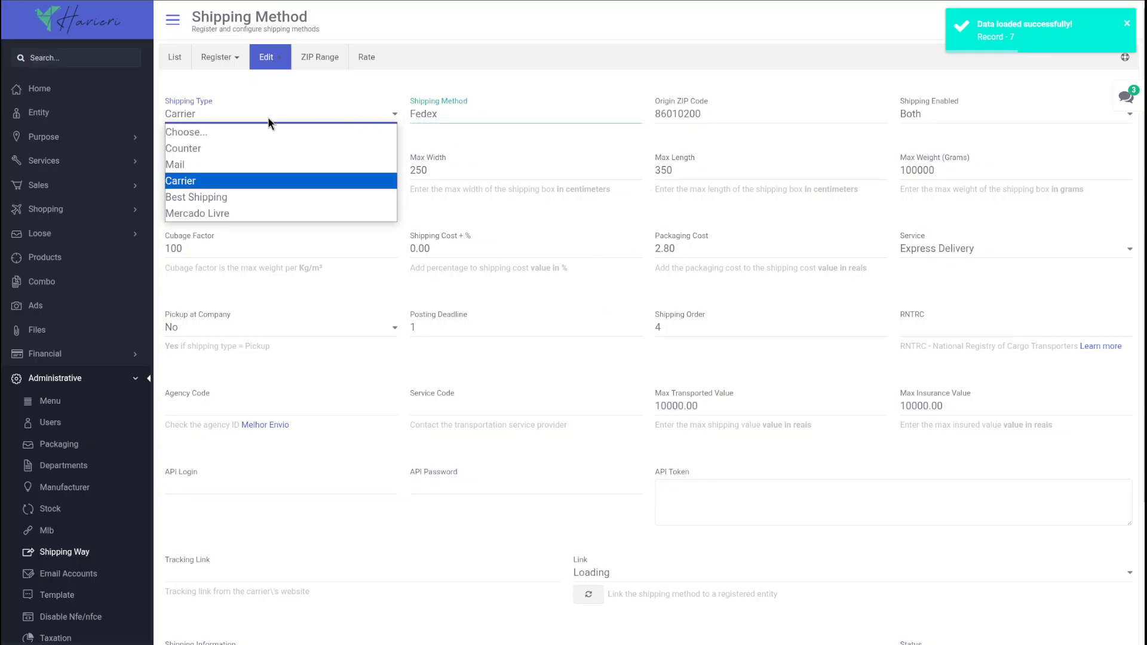
{"action": "left_click", "coordinate": [937, 249]}
{"action": "left_click", "coordinate": [939, 248]}
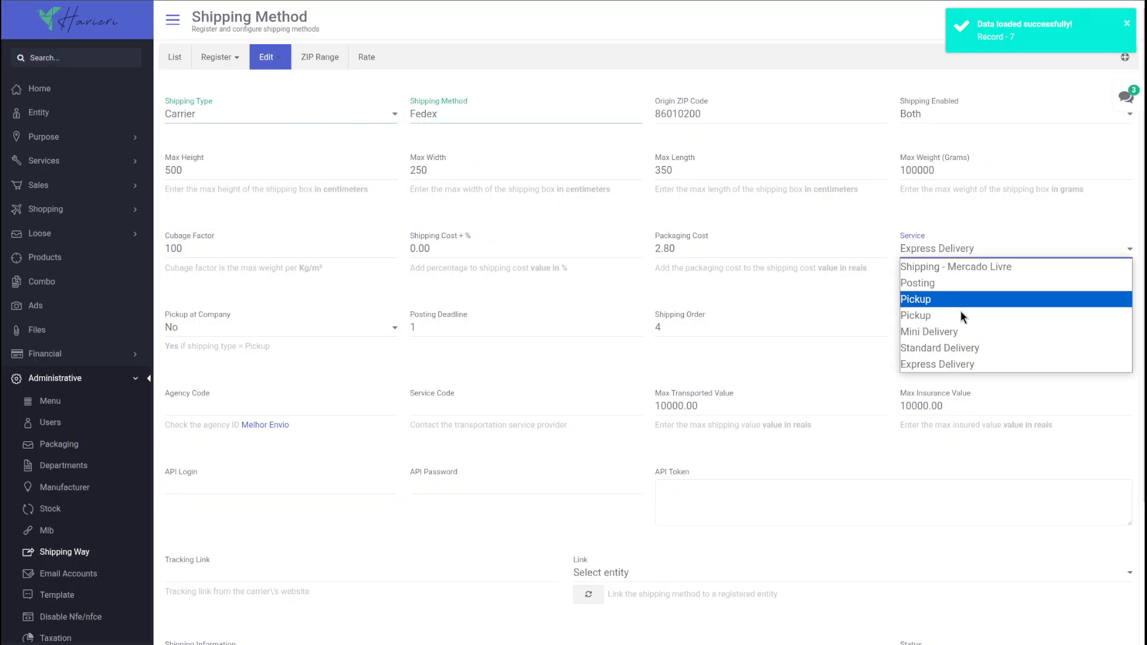
{"action": "left_click", "coordinate": [839, 297]}
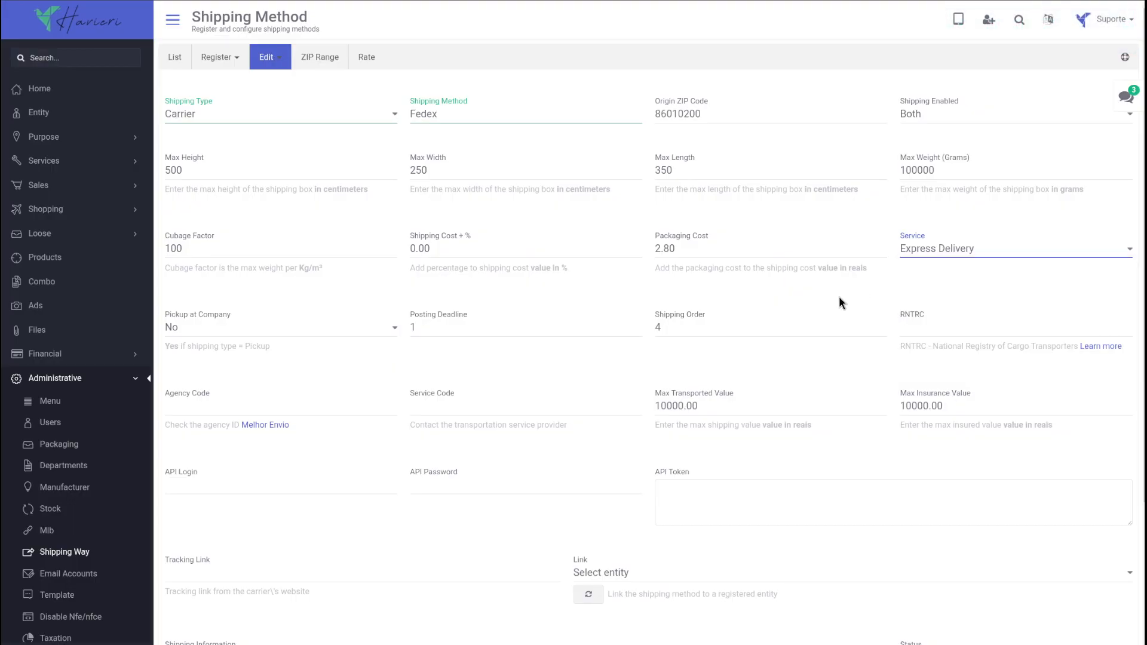
{"action": "left_click", "coordinate": [932, 117]}
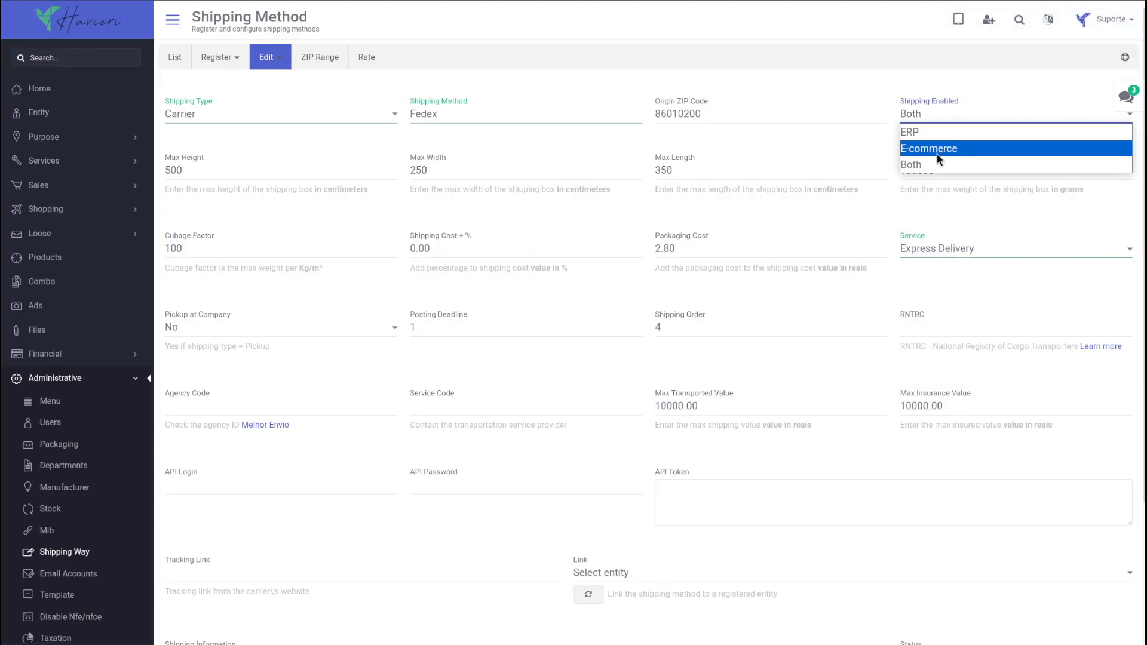
{"action": "left_click", "coordinate": [866, 288]}
Review the remaining Fedex settings and save the shipping method
{"action": "scroll", "coordinate": [837, 298], "scroll_direction": "down", "scroll_amount": 1}
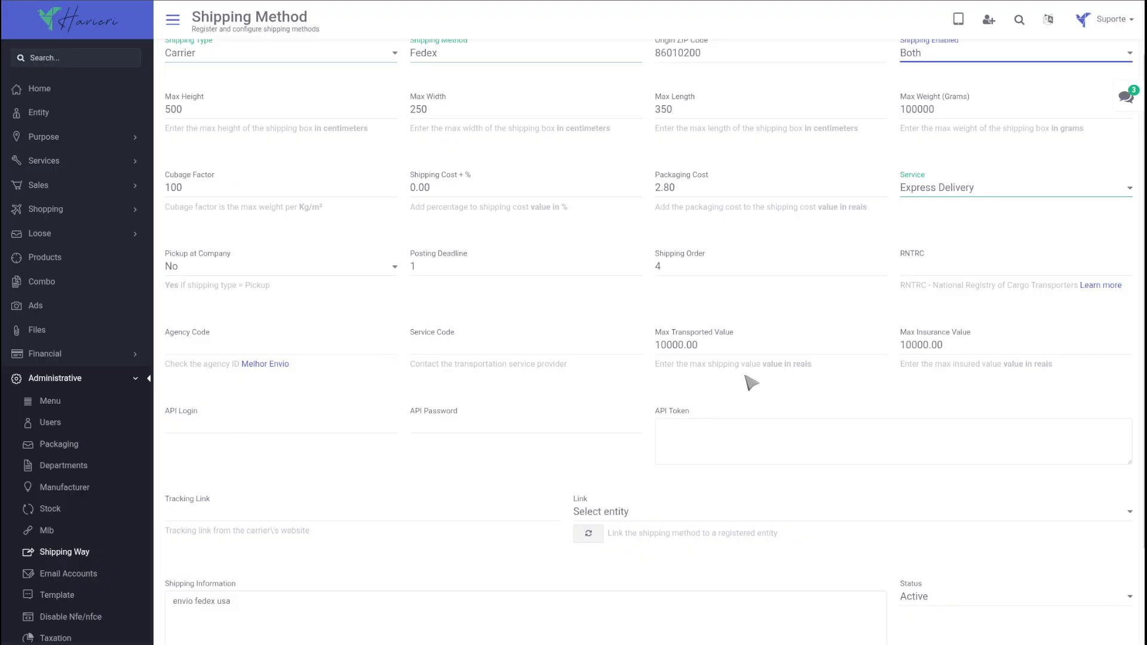
{"action": "scroll", "coordinate": [747, 382], "scroll_direction": "down", "scroll_amount": 2}
{"action": "left_click", "coordinate": [331, 505]}
{"action": "scroll", "coordinate": [703, 291], "scroll_direction": "up", "scroll_amount": 2}
{"action": "scroll", "coordinate": [374, 515], "scroll_direction": "down", "scroll_amount": 2}
{"action": "left_click", "coordinate": [200, 590]}
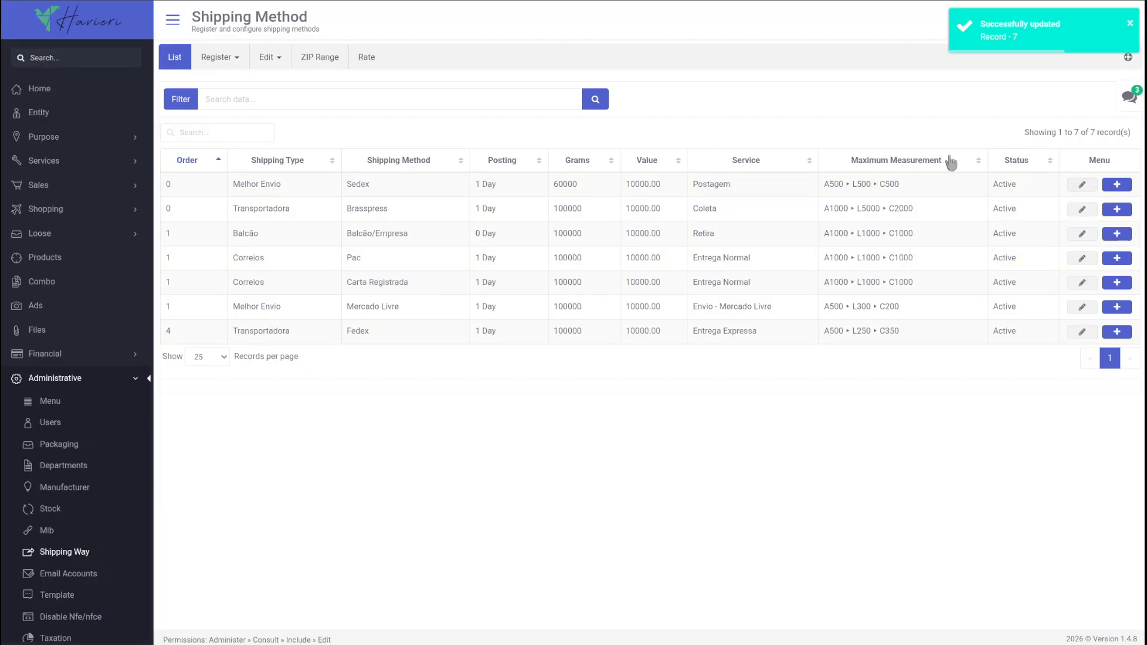
Review the settings of the Sedex and Balcão/Empresa shipping methods, and return to the shipping methods list
{"action": "left_click", "coordinate": [1082, 185]}
{"action": "scroll", "coordinate": [747, 287], "scroll_direction": "down", "scroll_amount": 3}
{"action": "scroll", "coordinate": [753, 333], "scroll_direction": "up", "scroll_amount": 3}
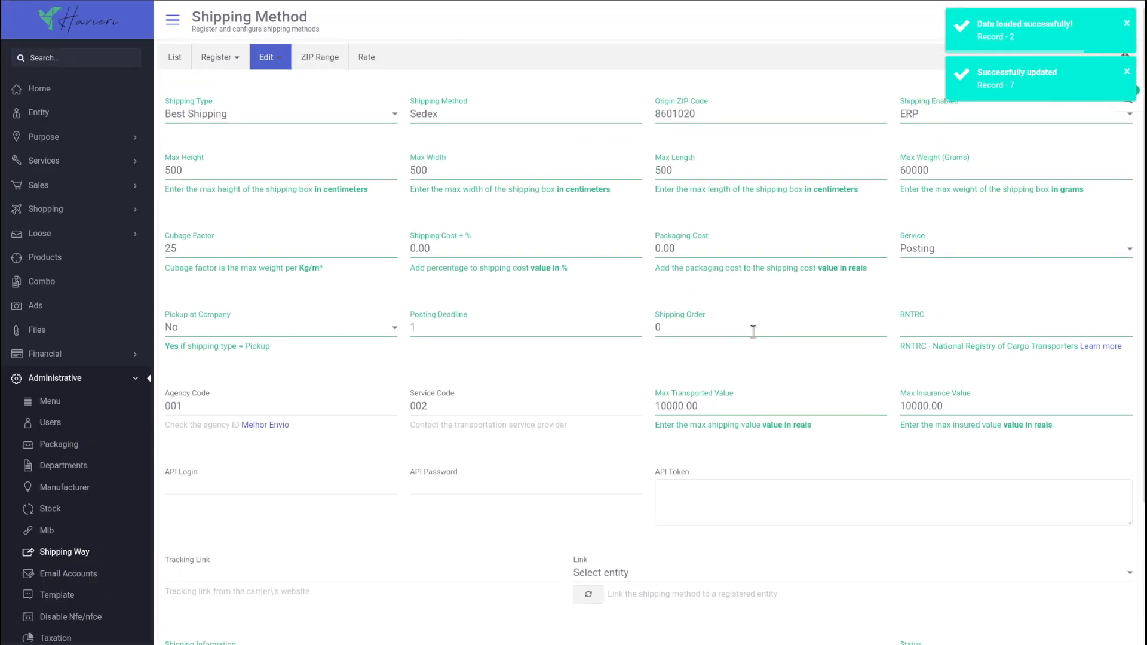
{"action": "left_click", "coordinate": [178, 60]}
{"action": "left_click", "coordinate": [1082, 233]}
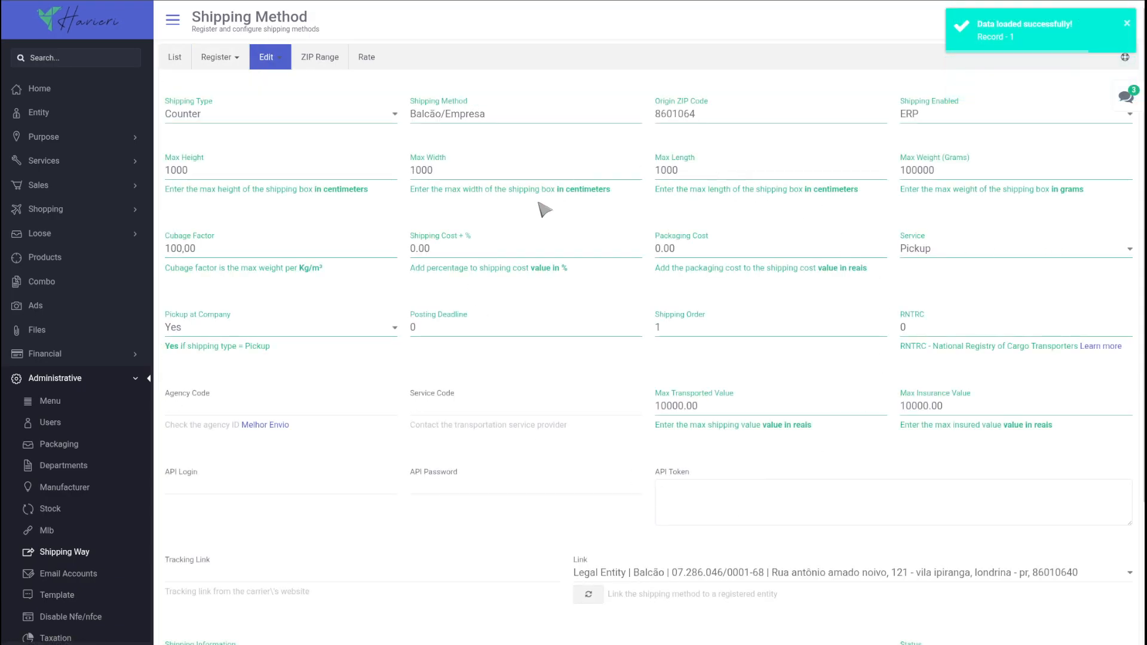
{"action": "left_click", "coordinate": [174, 58]}
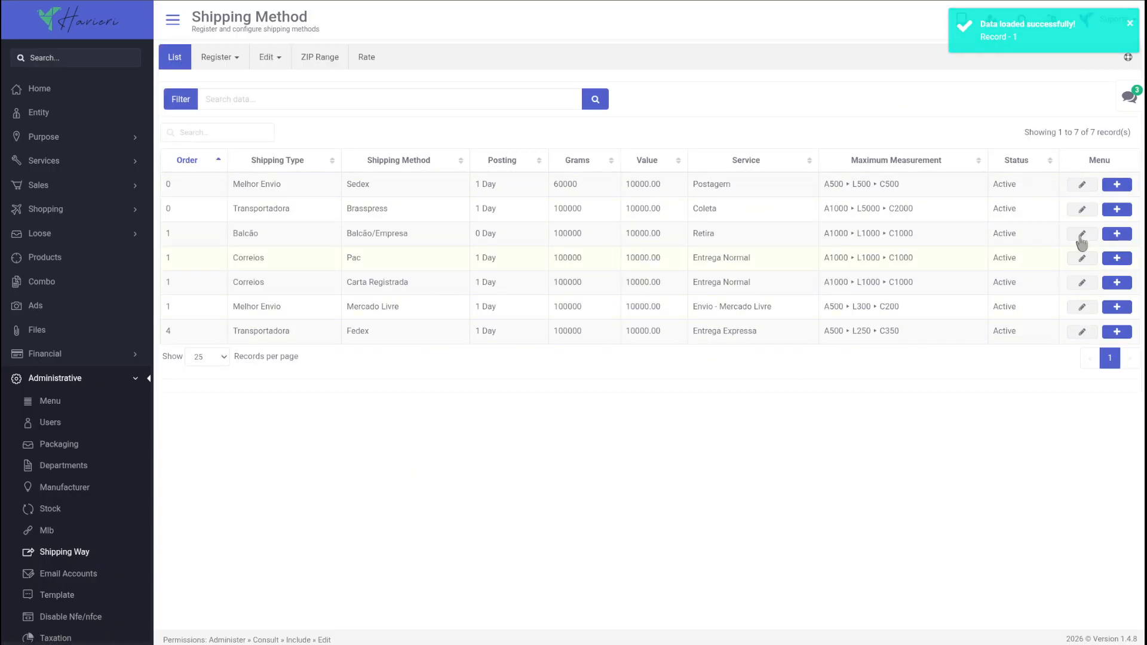
Open the newest sales order in its edit view
{"action": "left_click", "coordinate": [56, 188]}
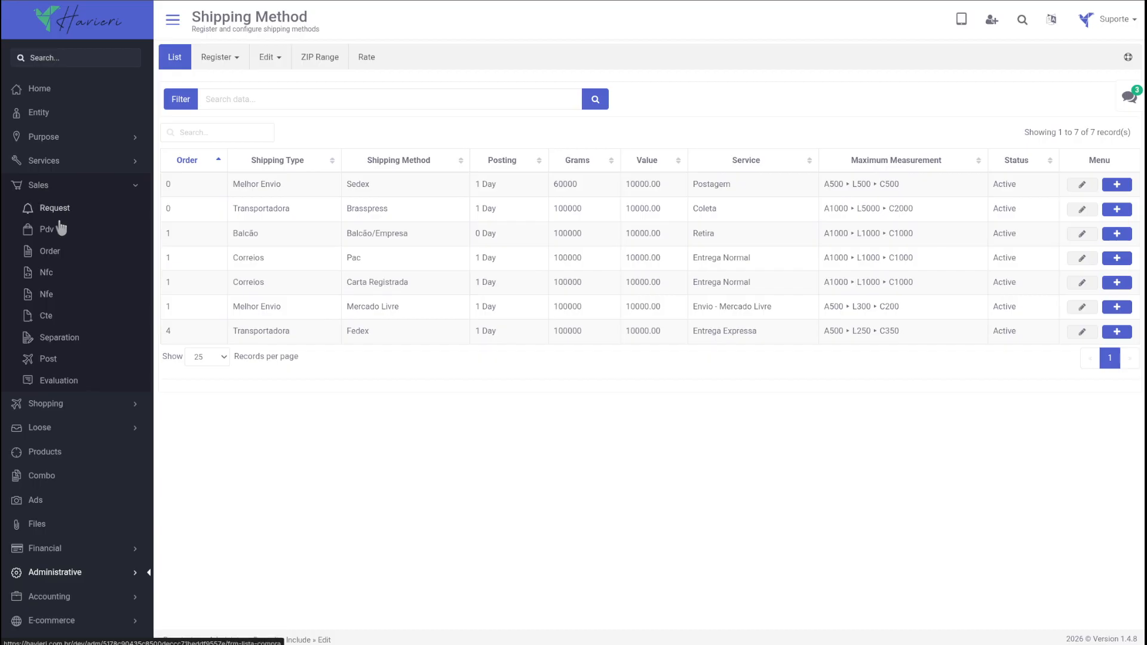
{"action": "left_click", "coordinate": [50, 252]}
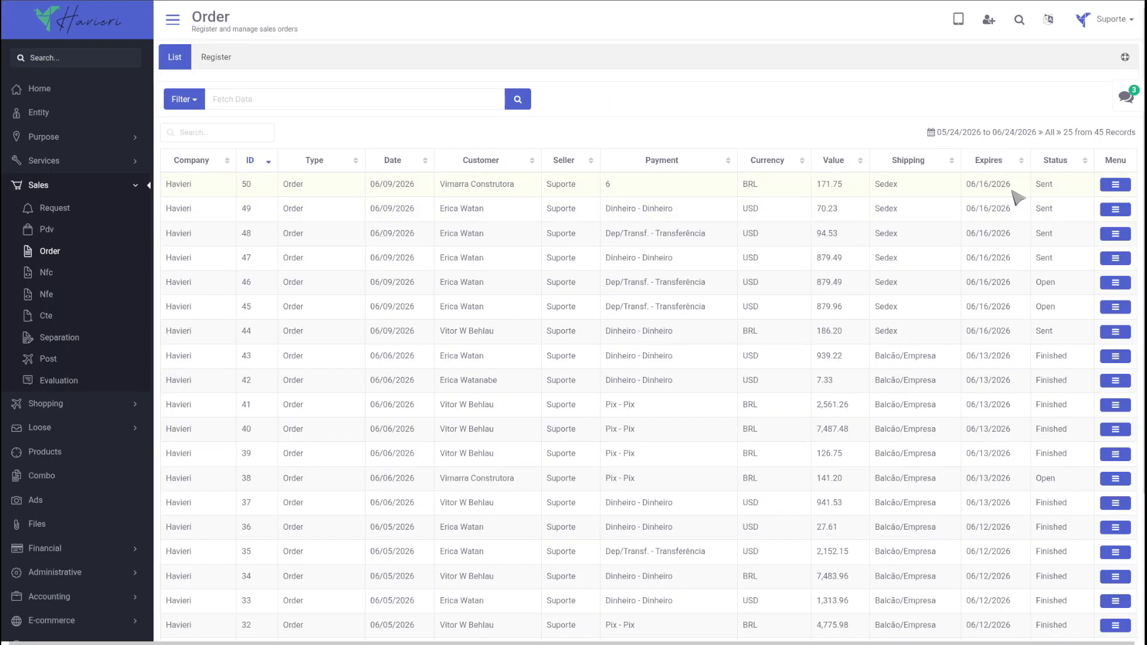
{"action": "left_click", "coordinate": [1115, 185]}
{"action": "left_click", "coordinate": [809, 128]}
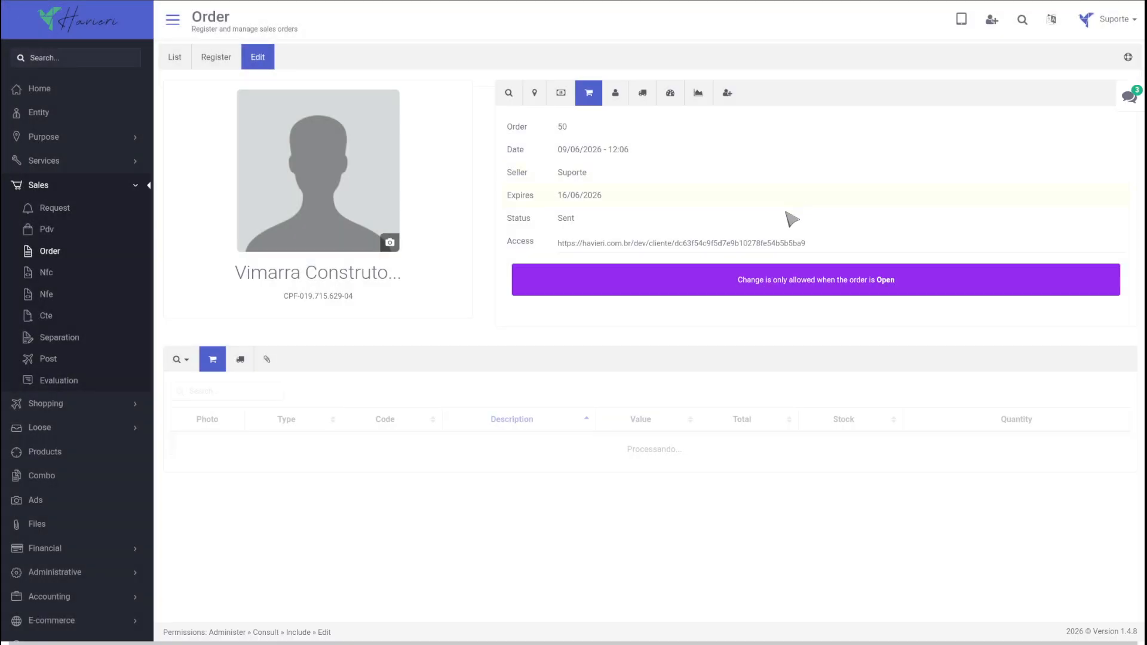
Examine the order's available shipping methods, totals and tracking details, and return to its product list
{"action": "scroll", "coordinate": [474, 395], "scroll_direction": "down", "scroll_amount": 4}
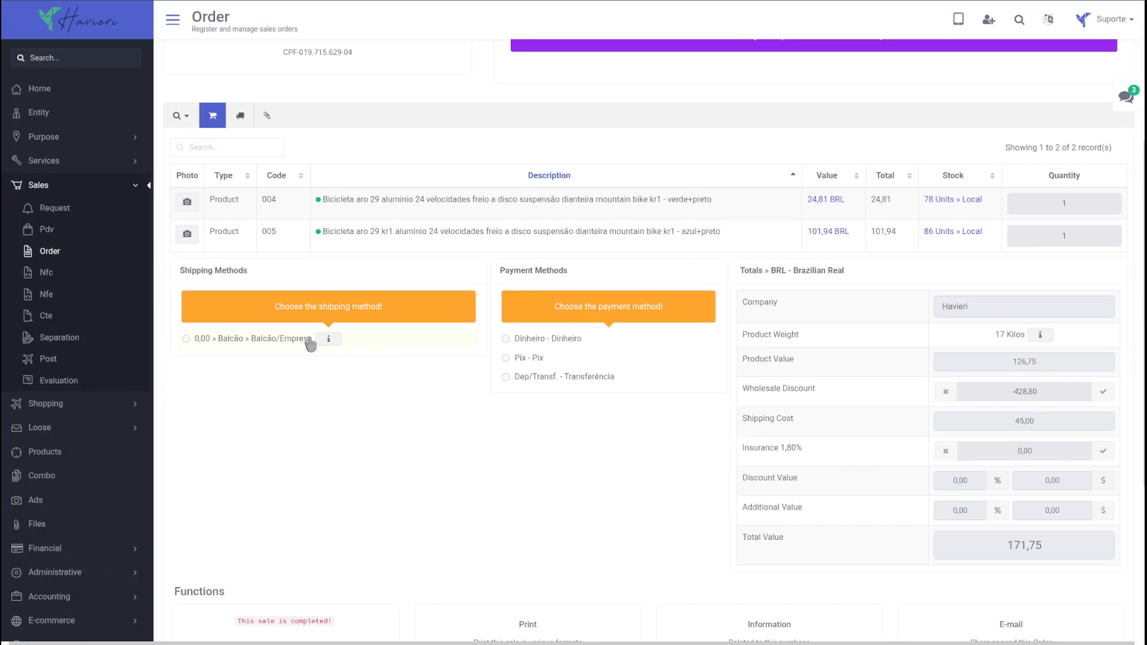
{"action": "left_click", "coordinate": [240, 116]}
{"action": "left_click", "coordinate": [213, 360]}
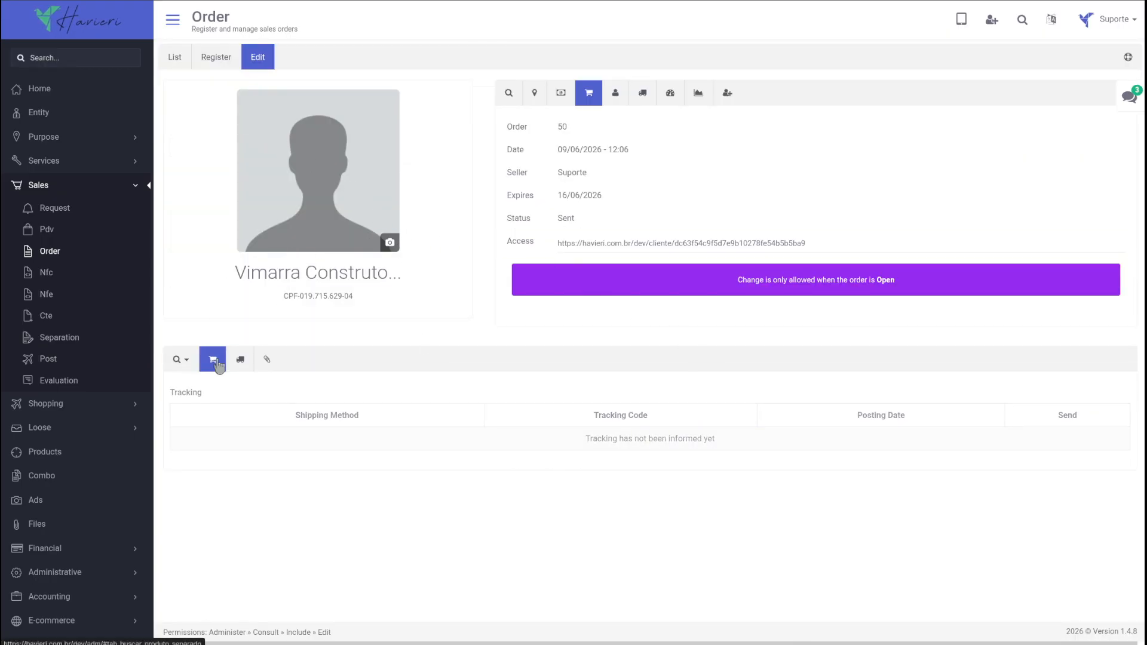